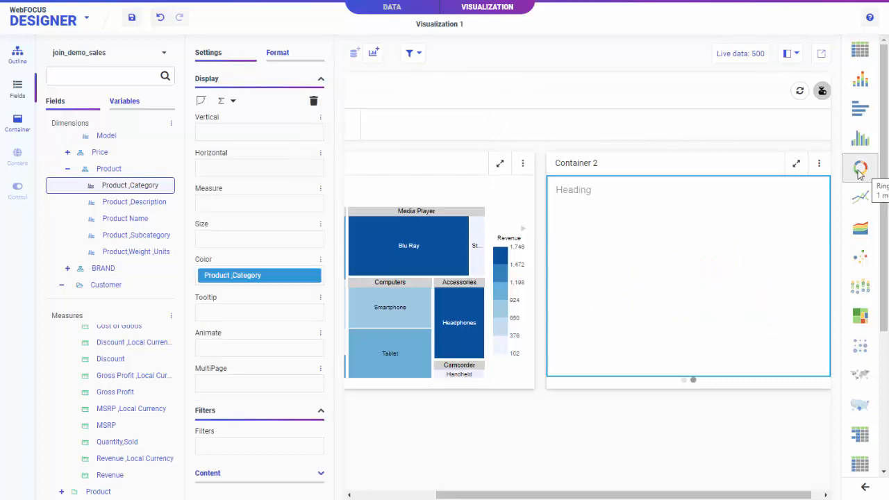
Add Quantity,Sold and Revenue as measures of the ring chart in Container 2
double_click(118, 442)
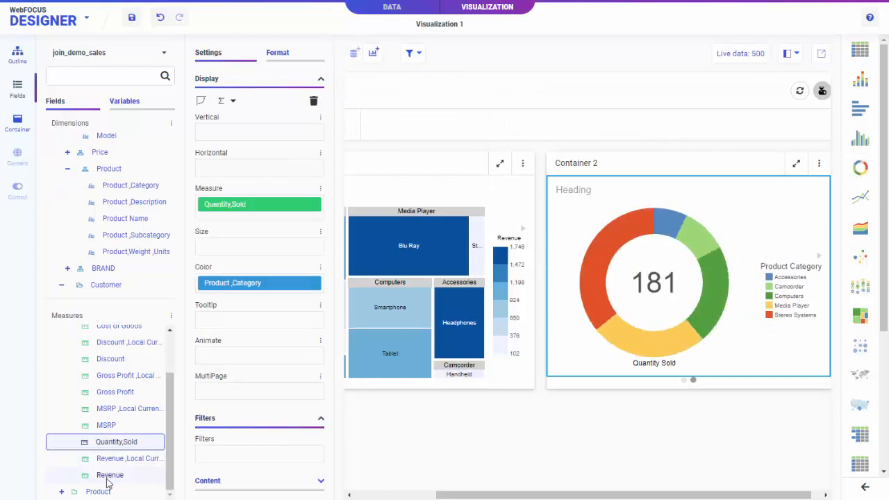
drag(110, 475, 250, 209)
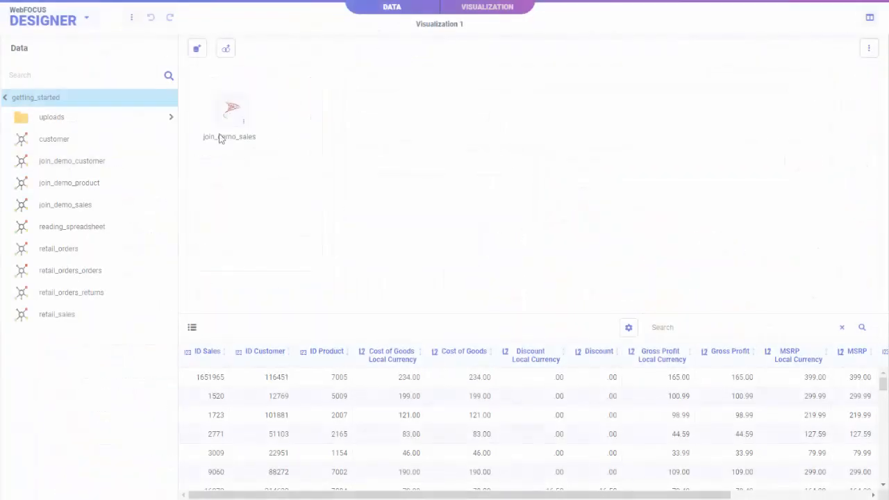
Join the join_demo_product table to join_demo_sales in the data flow
drag(97, 184, 234, 118)
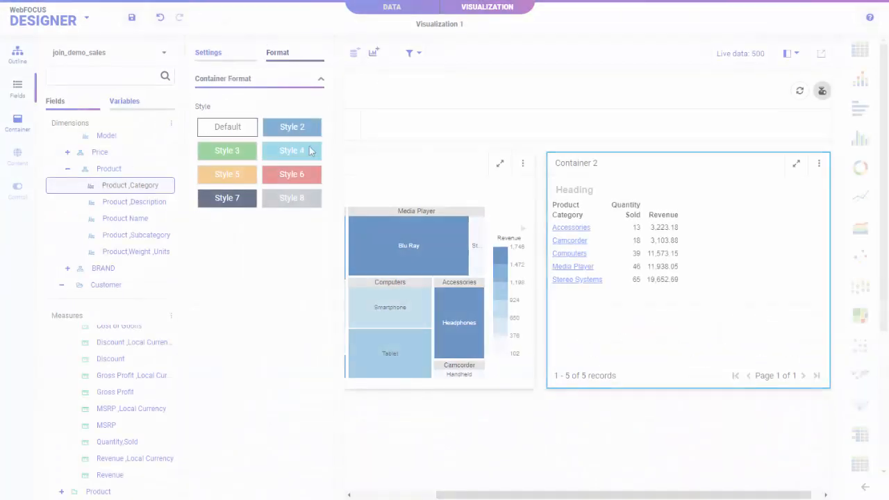
Add the Product ,Category field to Container 2 as a new slide and follow the Camcorder link in the report
drag(132, 186, 619, 171)
click(517, 89)
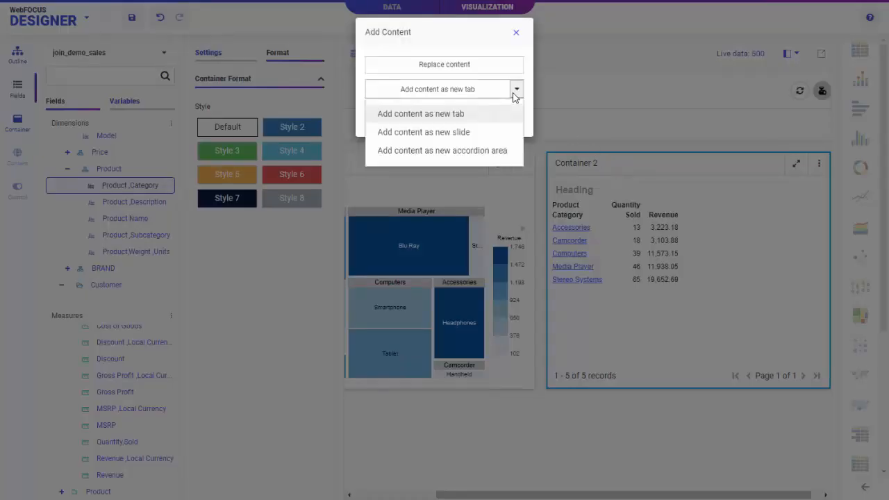
click(487, 132)
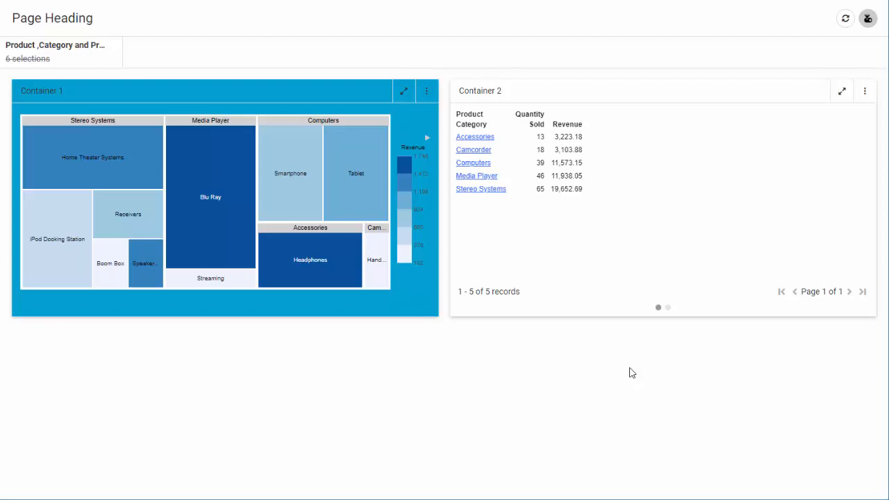
click(473, 150)
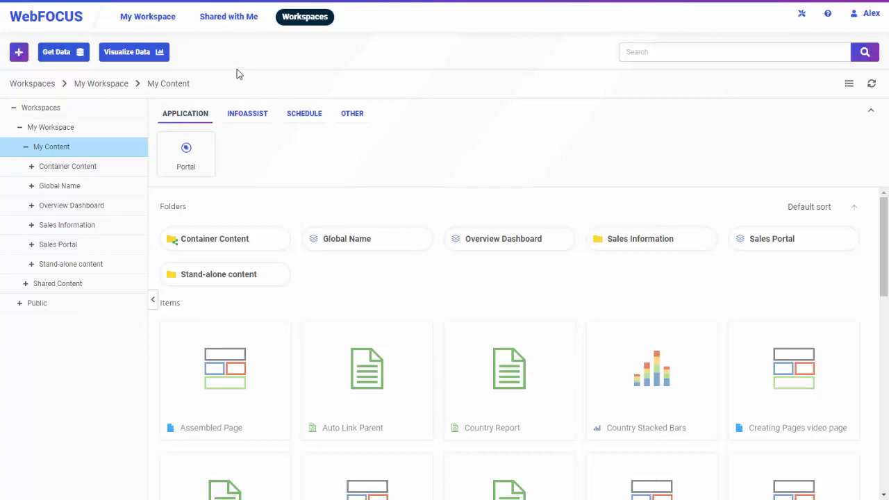
Start a new visualization that uses join_demo_sales from the getting_started folder as its data source
click(140, 55)
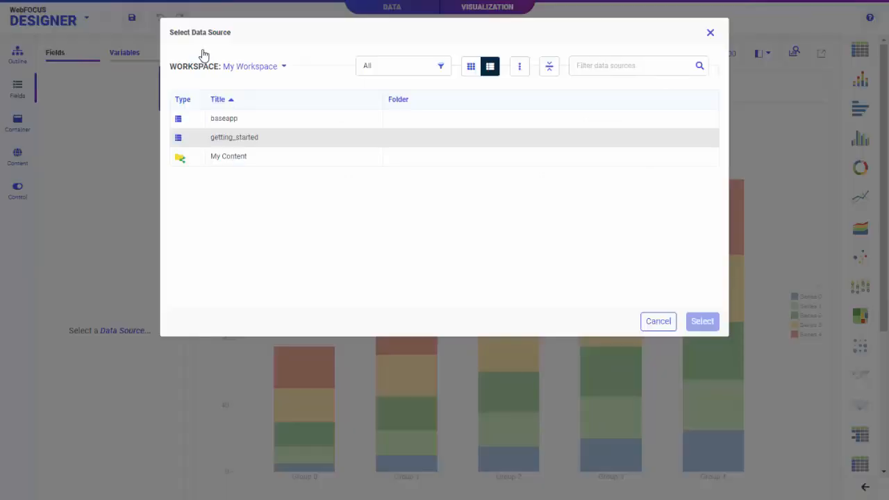
double_click(239, 138)
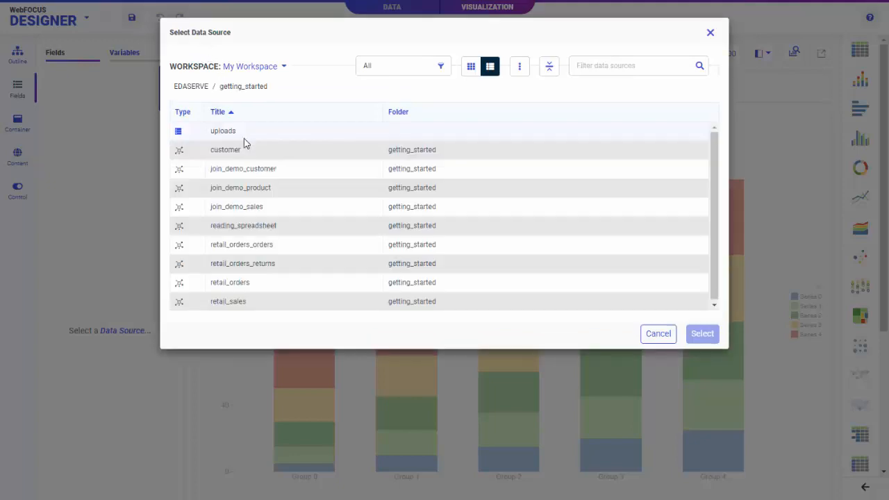
click(254, 208)
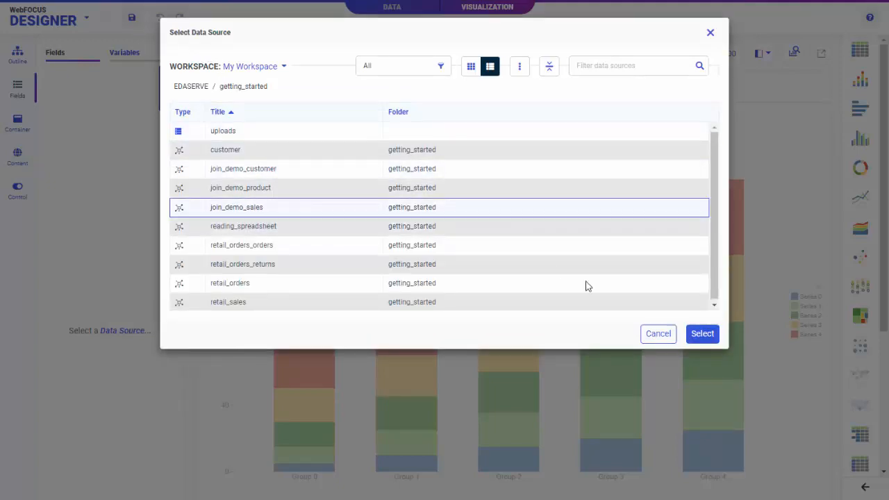
click(698, 334)
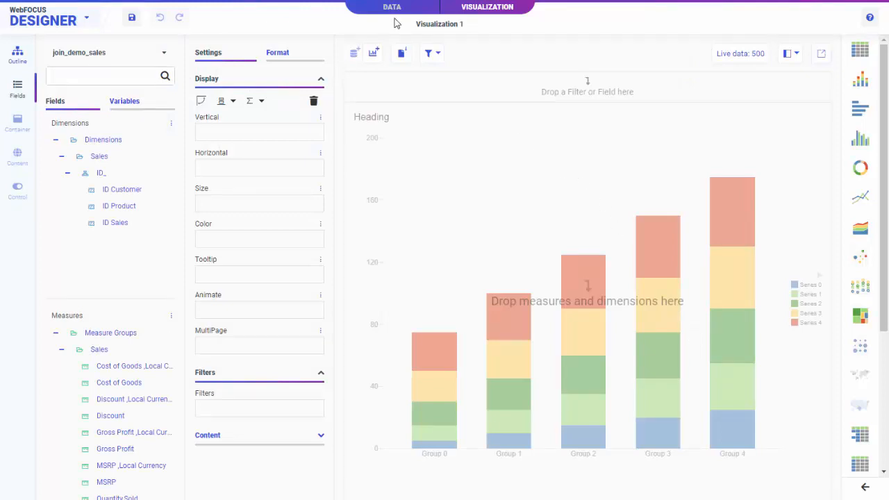
Join the join_demo_product and join_demo_customer tables to join_demo_sales
click(394, 10)
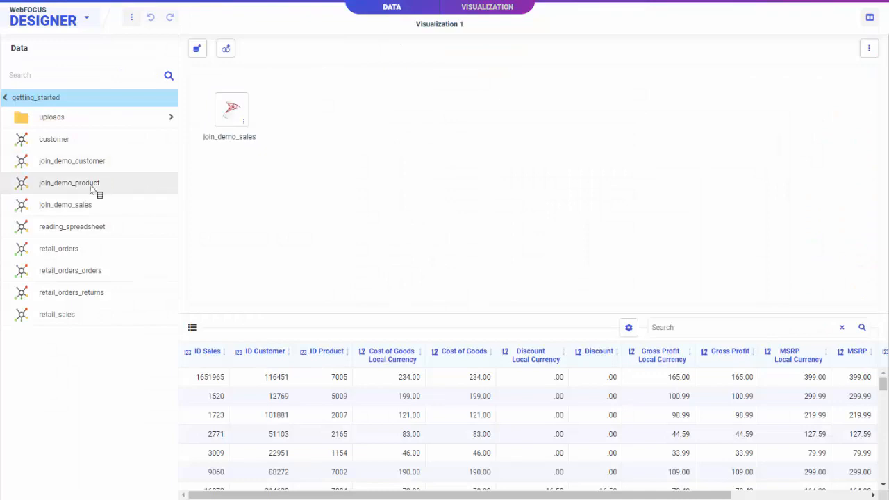
drag(91, 189, 235, 118)
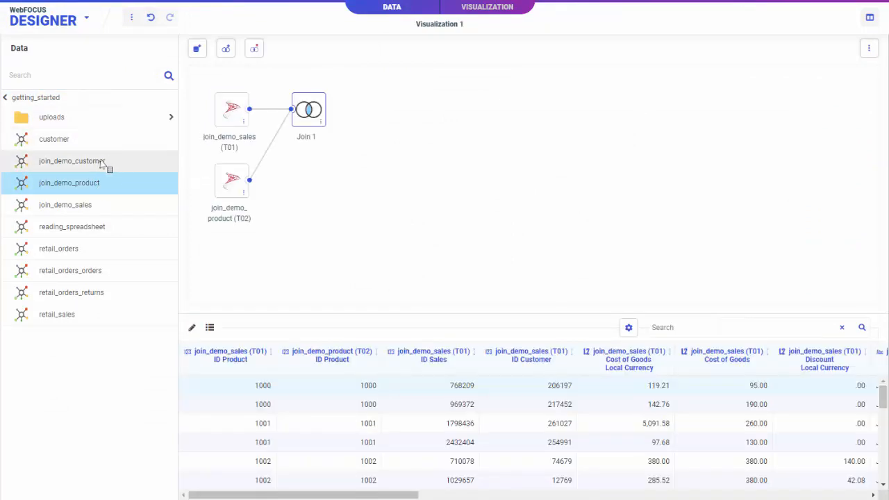
drag(107, 165, 227, 118)
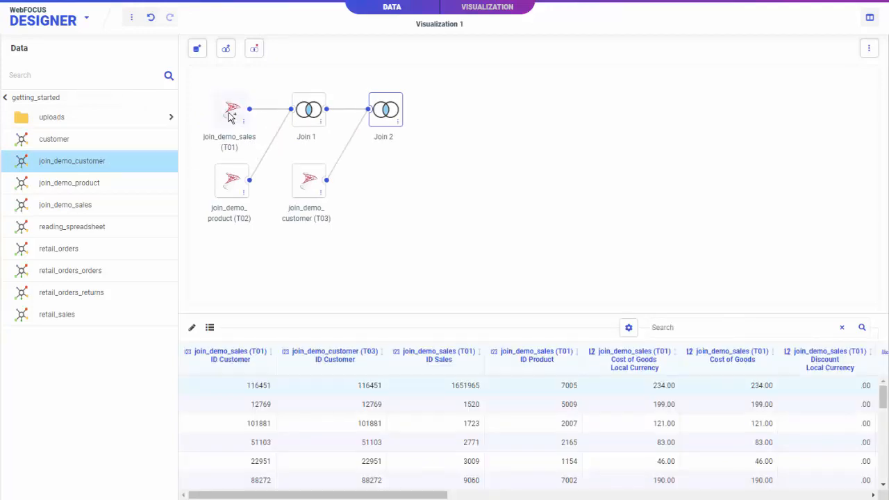
Examine the join profile between join_demo_sales and join_demo_customer, keeping the inner join on ID Customer
click(192, 327)
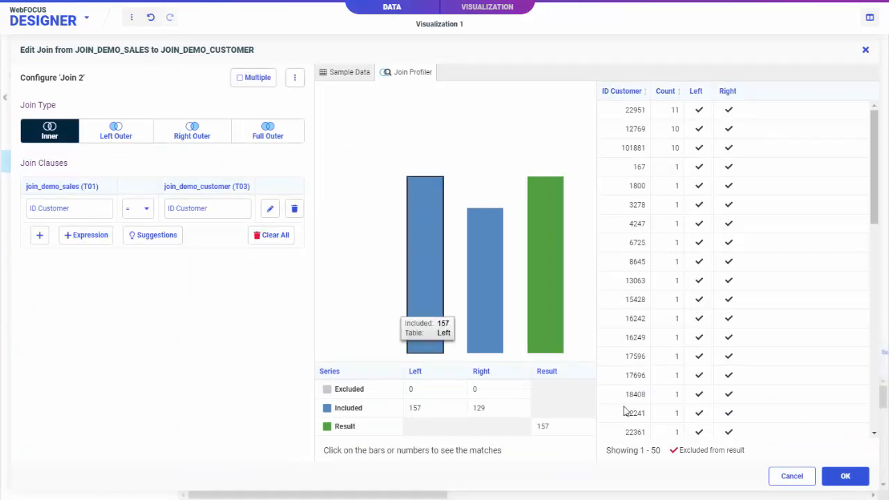
click(836, 477)
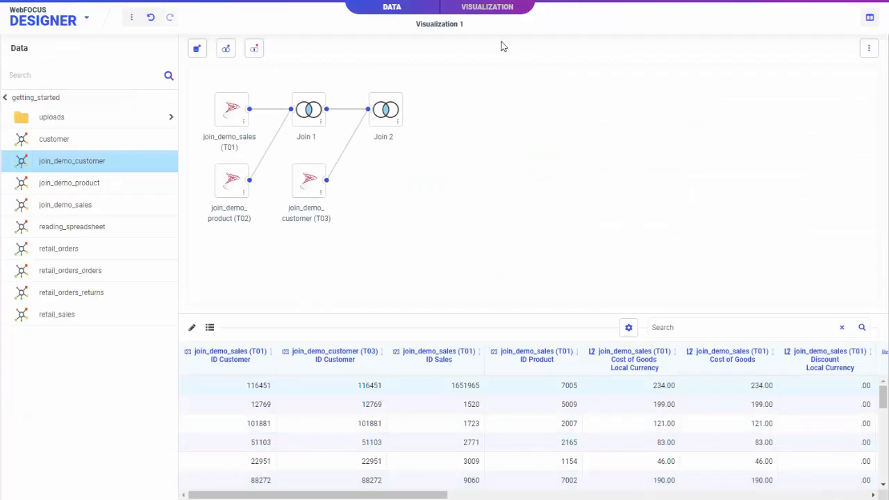
Change the visualization to a treemap grouped by Product ,Category and Product ,Subcategory
click(490, 8)
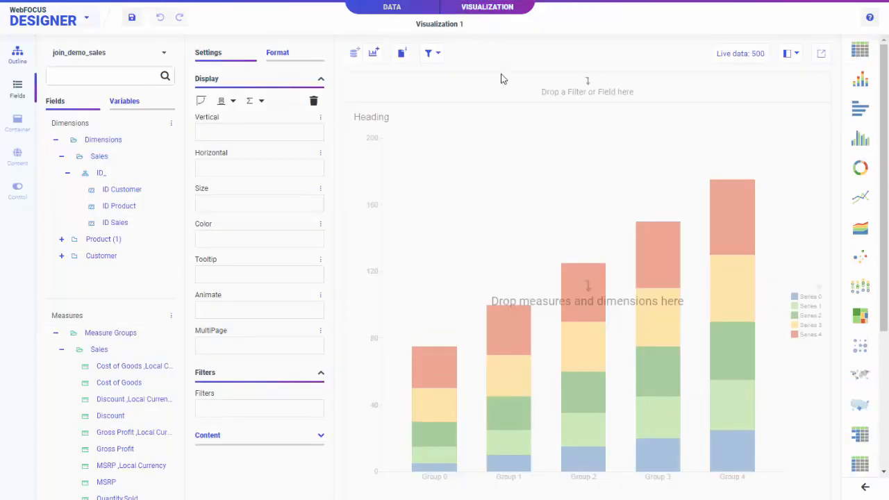
click(858, 319)
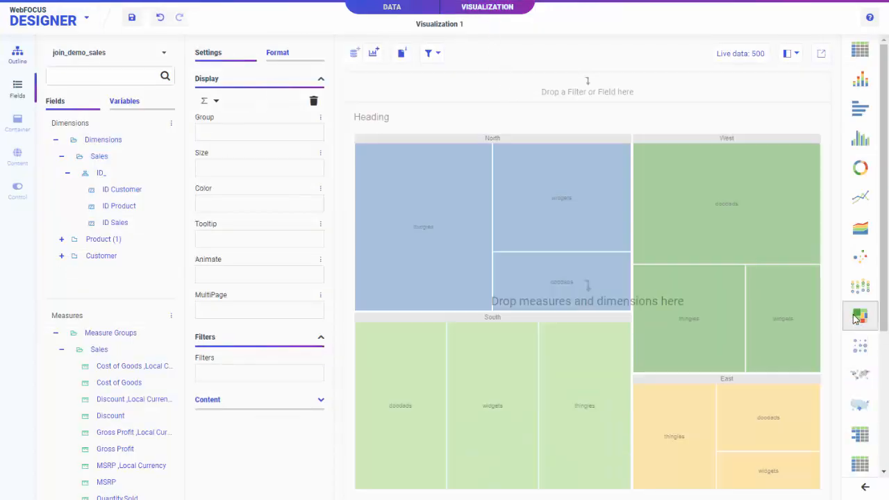
click(62, 239)
click(67, 245)
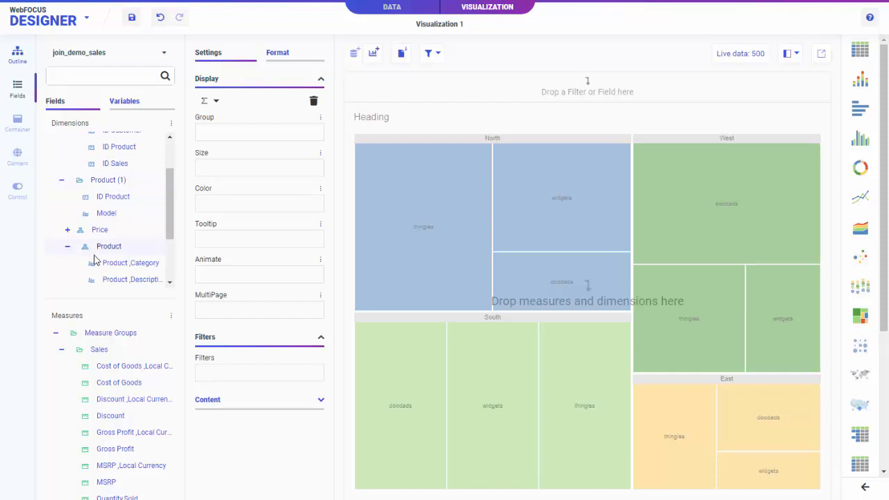
drag(260, 151, 268, 129)
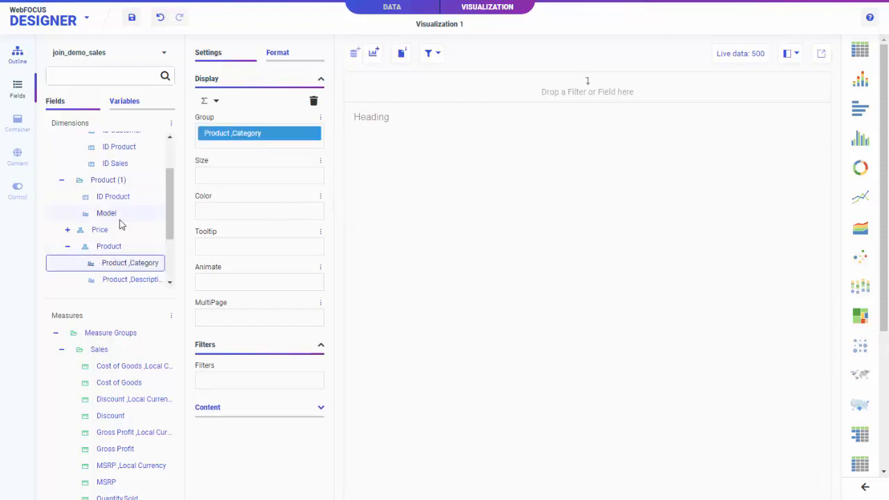
scroll(118, 224, down, 1)
drag(127, 254, 256, 149)
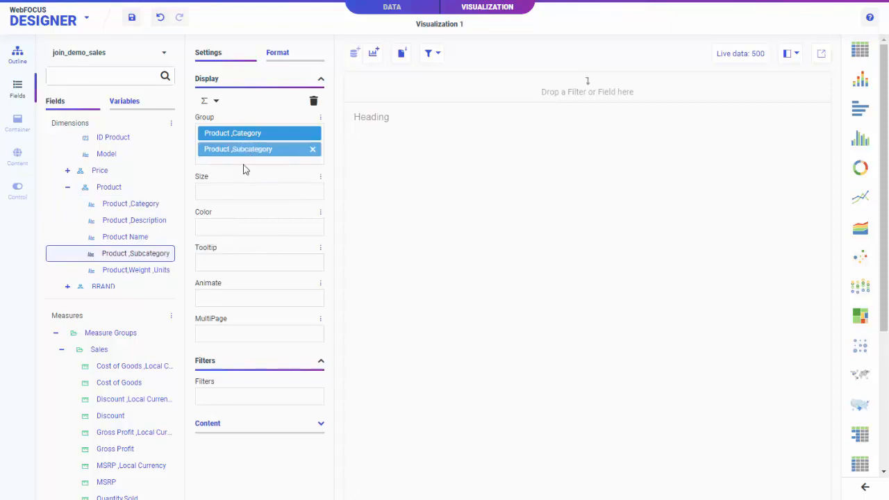
Size the treemap blocks by Quantity,Sold and color them by Revenue
scroll(135, 403, down, 1)
drag(115, 446, 258, 189)
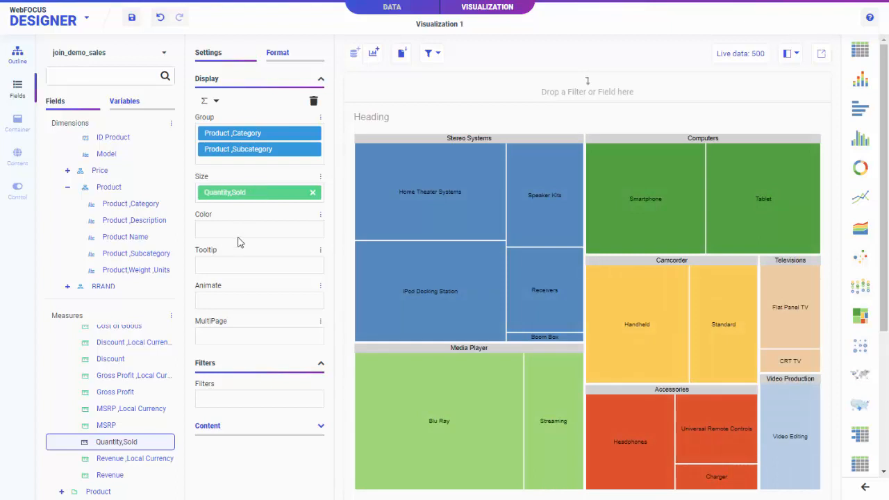
drag(120, 477, 251, 236)
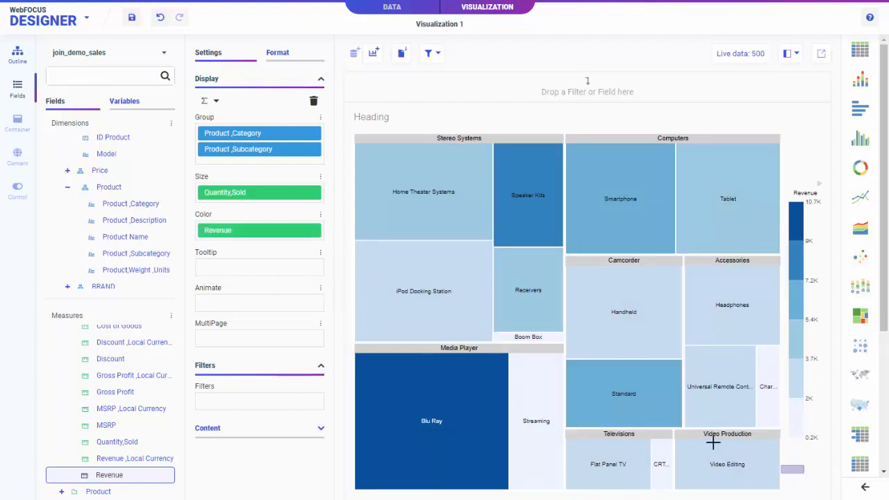
Exclude the Standard camcorder, Universal Remote Controls, Charger, Flat Panel TV, CRT TV and Video Editing blocks from the treemap
drag(713, 442, 628, 403)
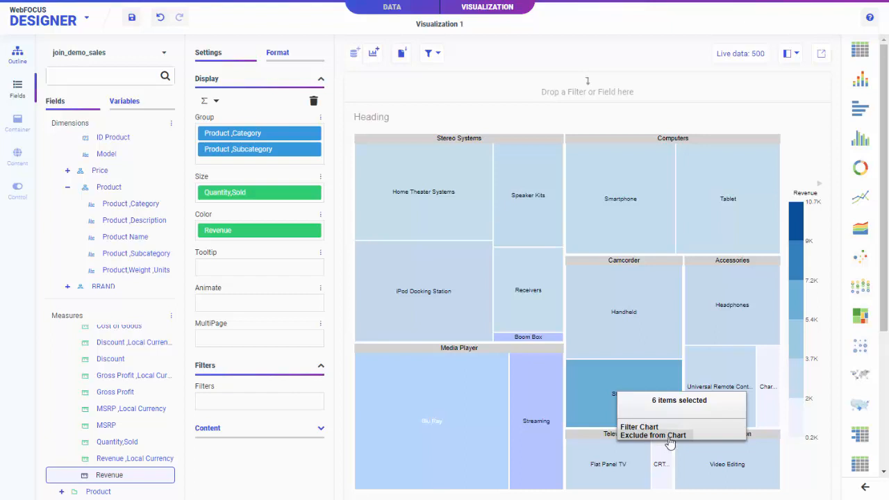
click(669, 436)
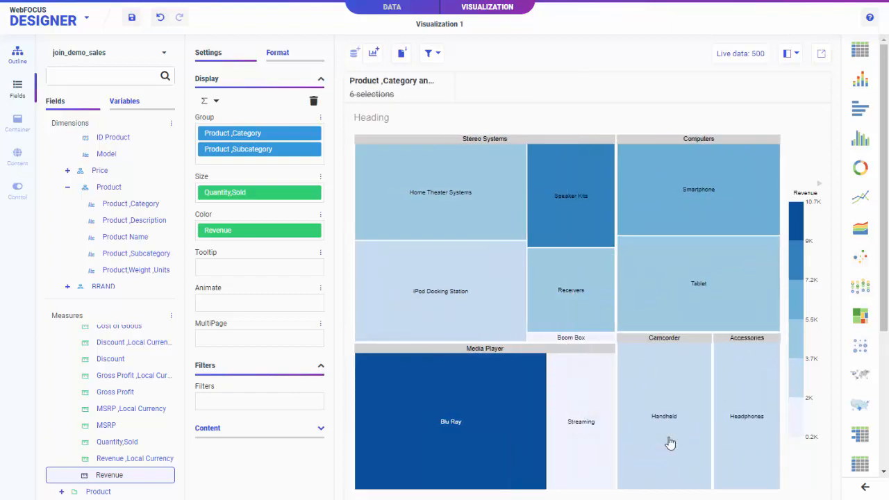
mouse_move(423, 101)
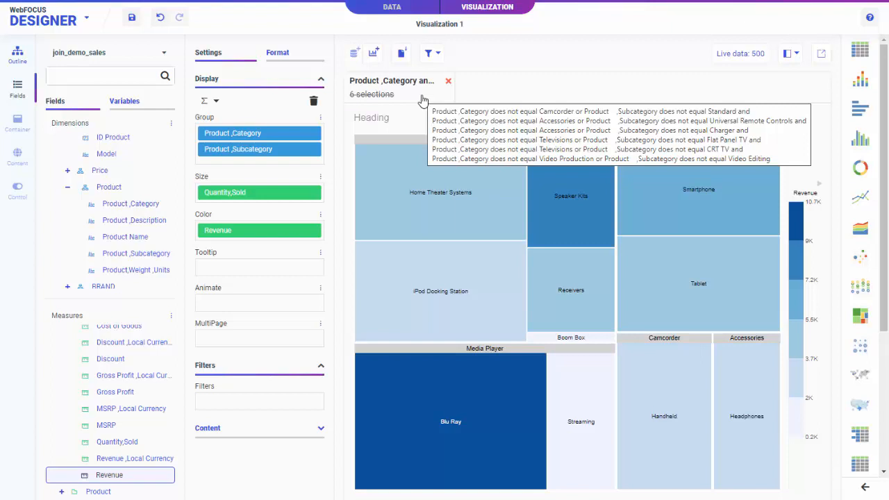
Add the Customer,Country field from the customer geography dimensions as a filter on the visualization
scroll(120, 219, down, 1)
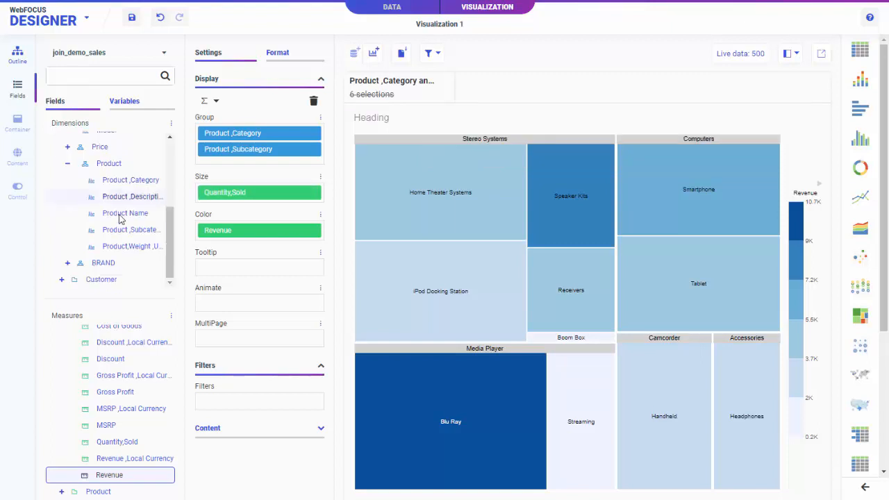
click(61, 279)
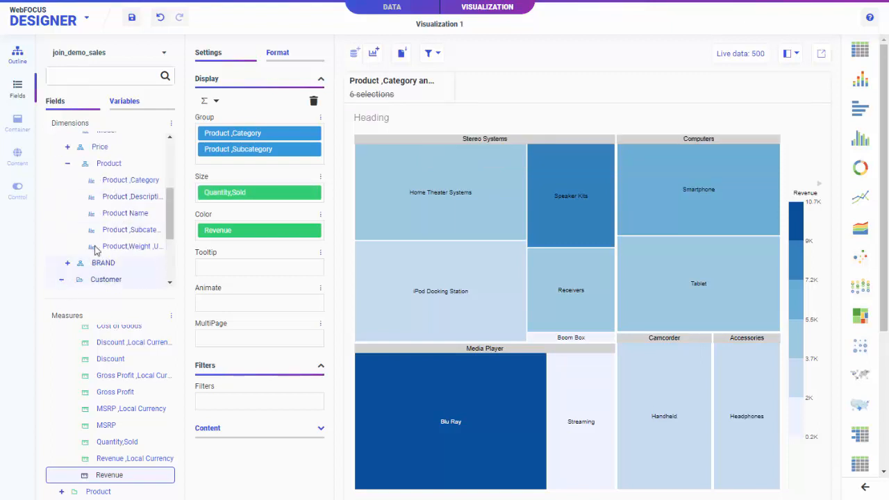
scroll(95, 250, down, 5)
click(67, 279)
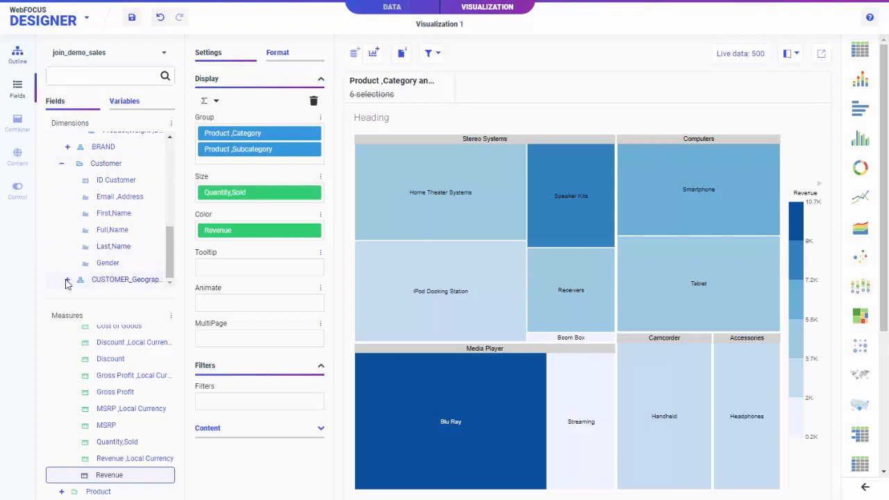
scroll(111, 257, down, 4)
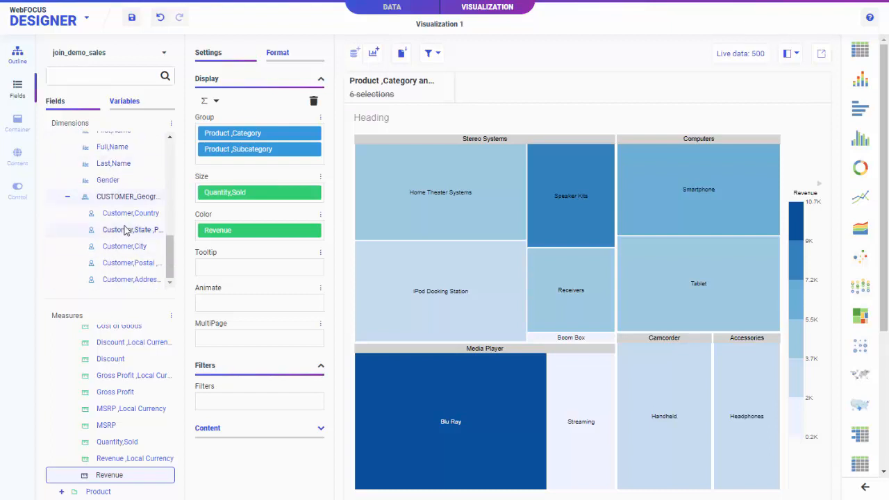
drag(119, 217, 479, 90)
Filter the treemap by Customer Country to Belgium, Brazil, Canada, Czech Republic and Denmark
click(482, 93)
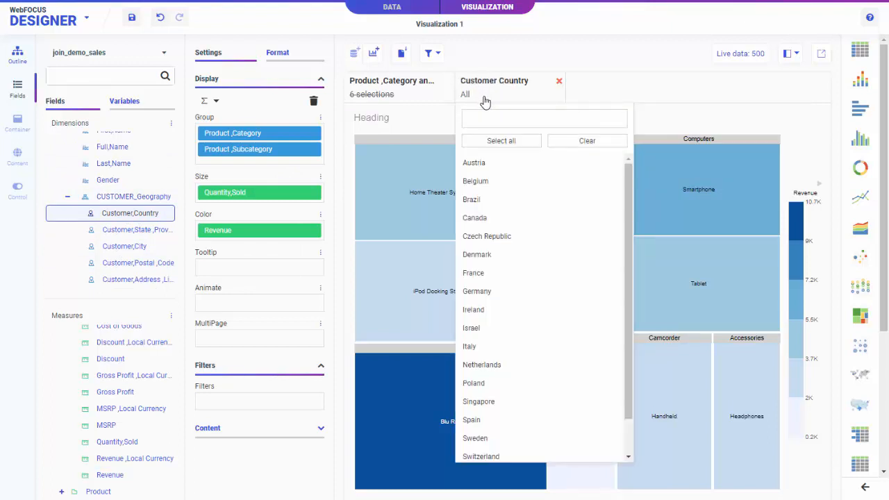
click(506, 183)
click(506, 200)
click(507, 218)
click(509, 237)
click(507, 255)
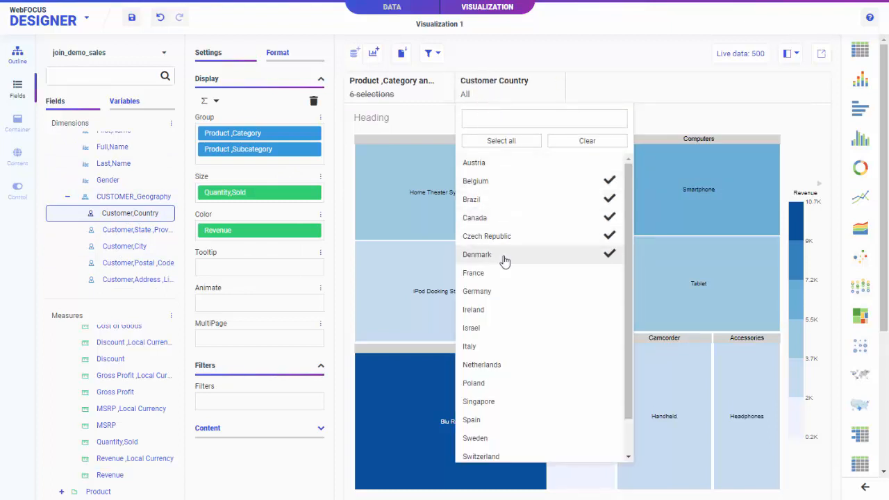
click(611, 64)
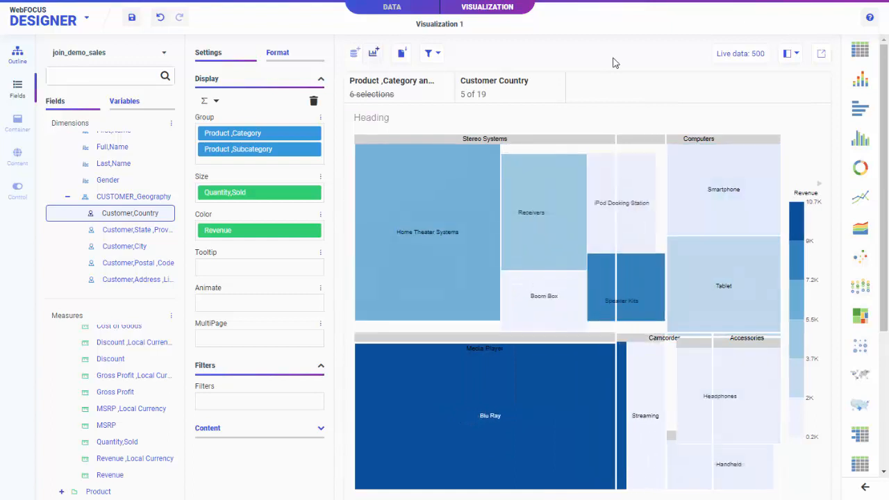
Try a customer state/province filter, and remove both it and the Customer Country filter
drag(138, 230, 618, 85)
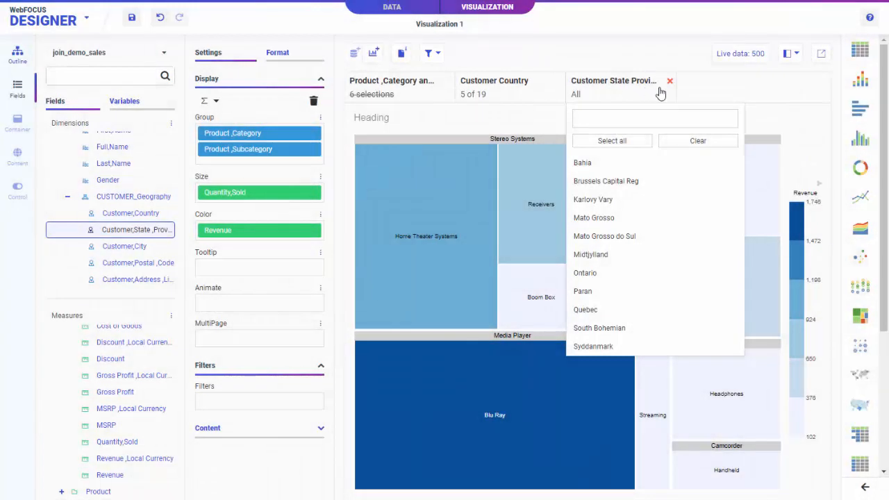
click(669, 81)
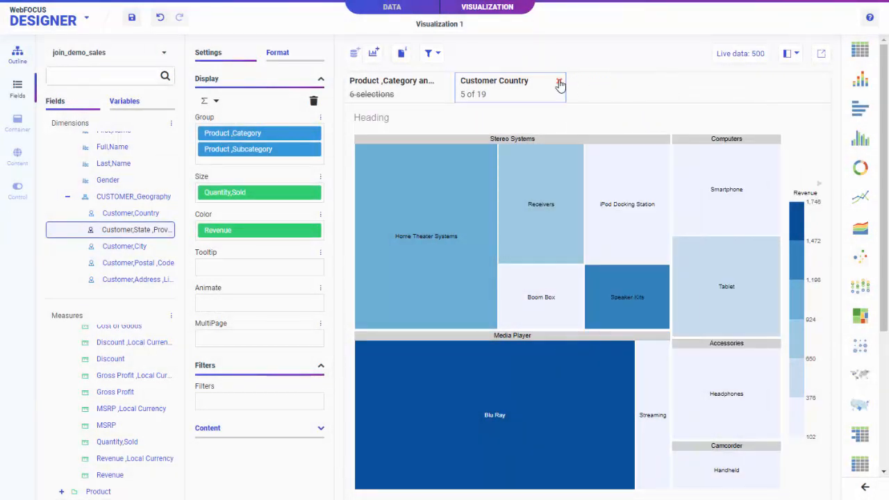
click(559, 82)
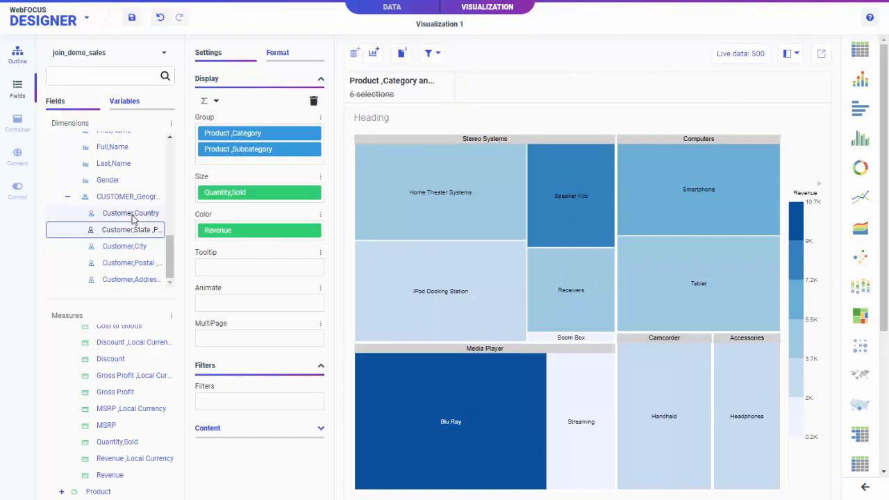
Filter the treemap by Customer,Country to Austria, Belgium, Brazil, Canada, Czech Republic and Denmark
drag(130, 213, 233, 403)
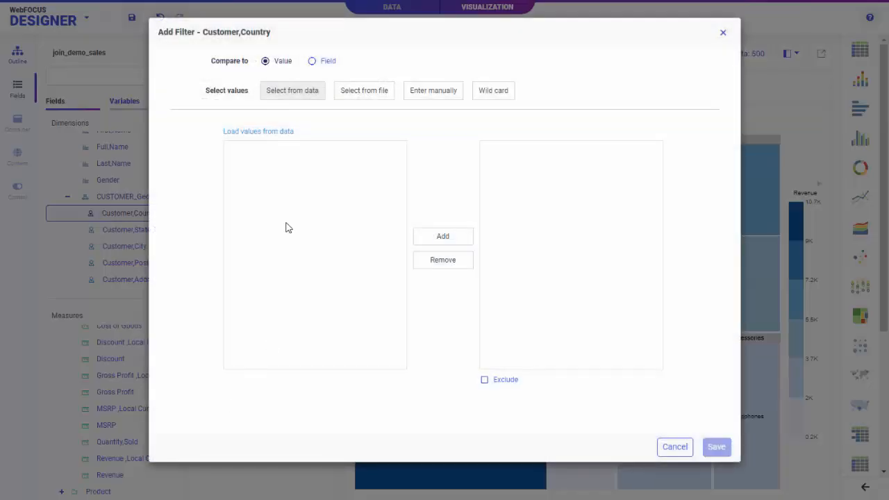
click(258, 133)
click(232, 187)
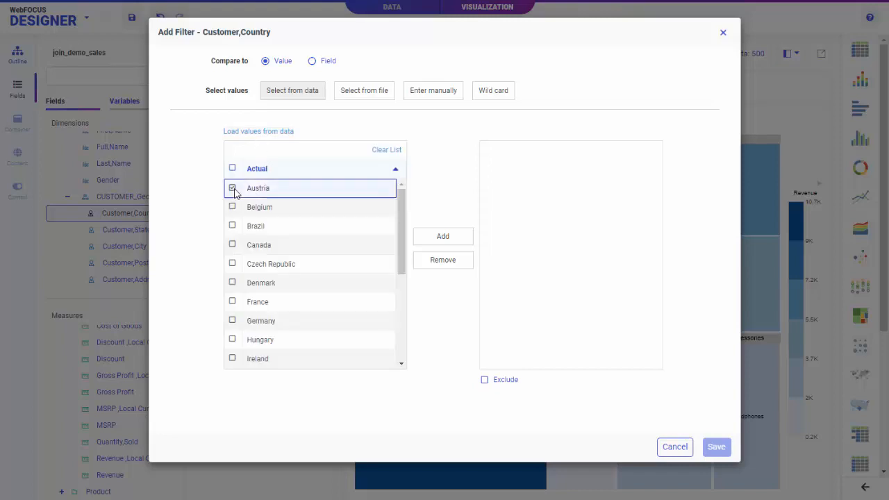
click(231, 206)
click(232, 225)
click(231, 245)
click(232, 264)
click(232, 282)
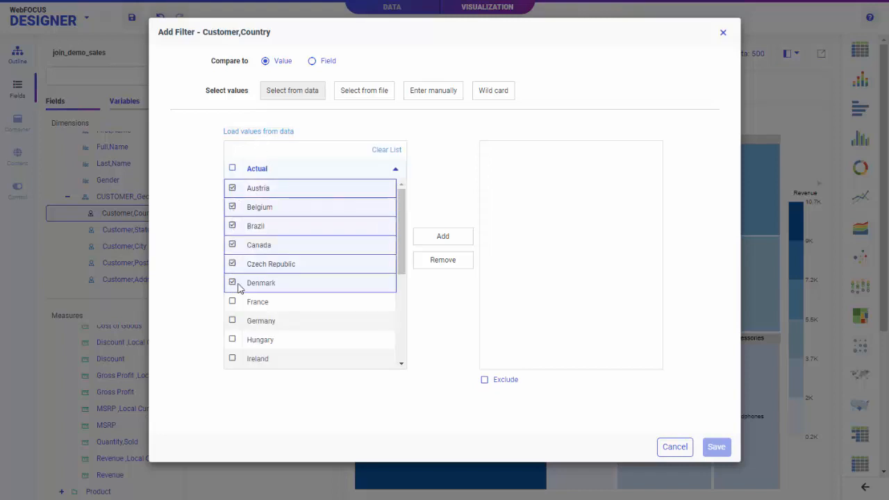
click(435, 239)
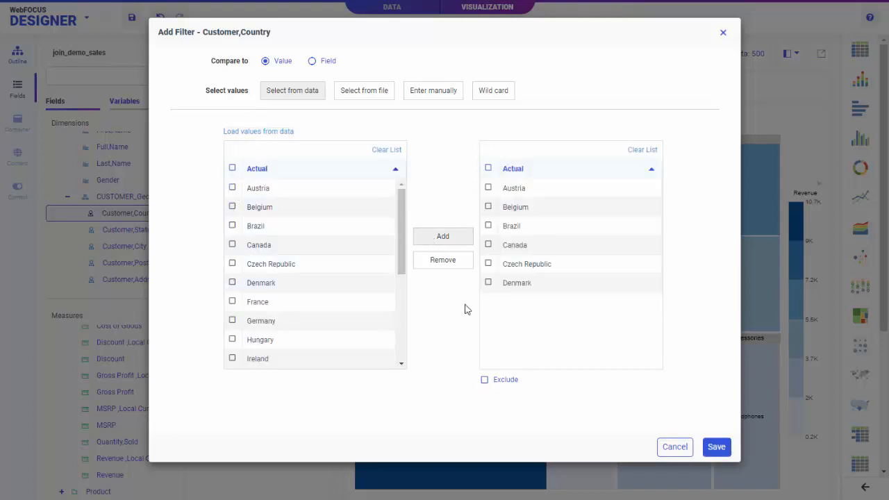
click(715, 447)
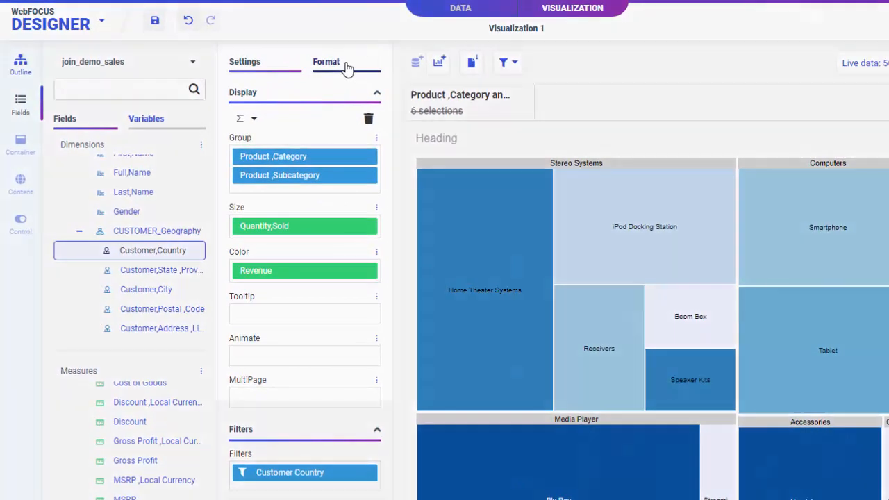
Examine the treemap's format categories and the output format choices in its General format settings
click(347, 66)
click(366, 97)
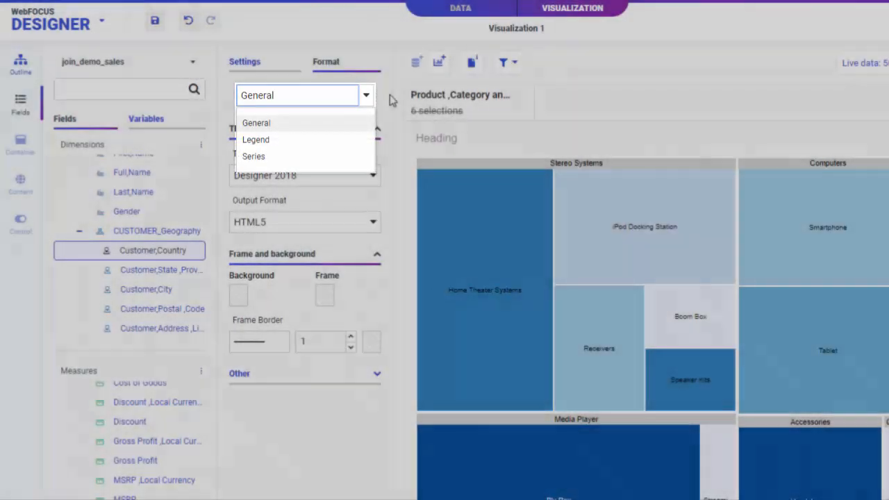
click(389, 96)
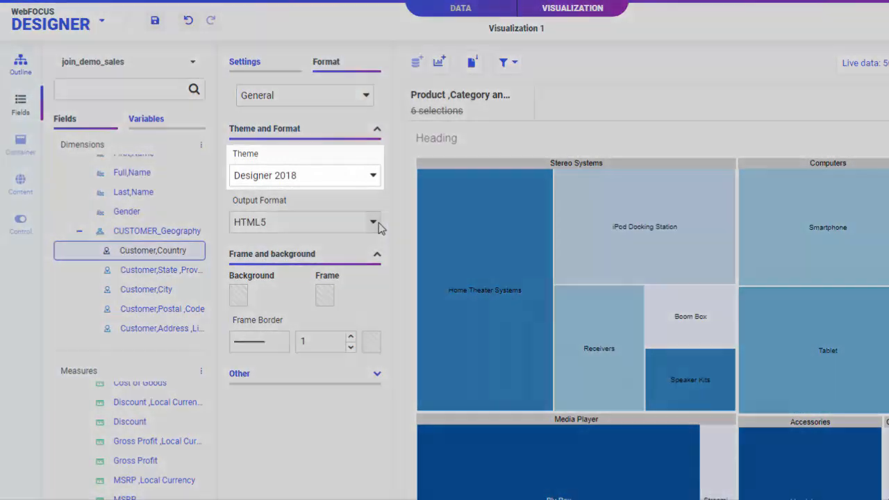
click(374, 224)
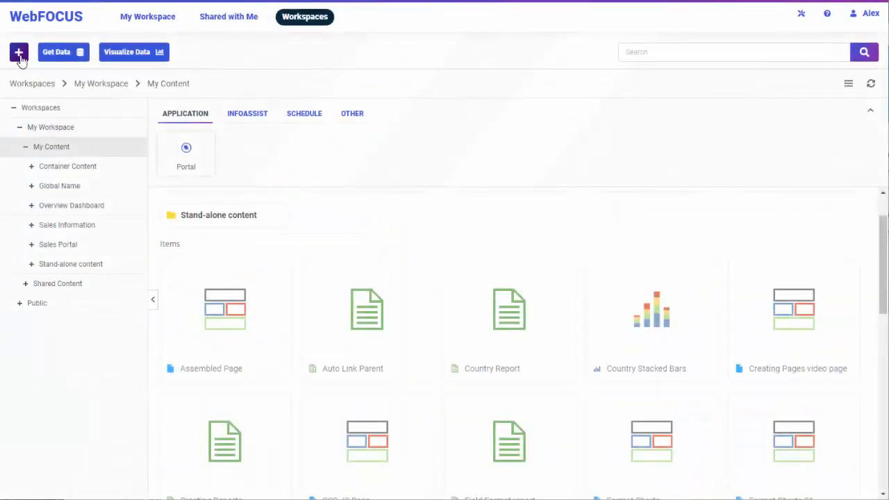
Switch to the WebFOCUS home page and create a new page in My Content from a page template
click(20, 55)
click(193, 143)
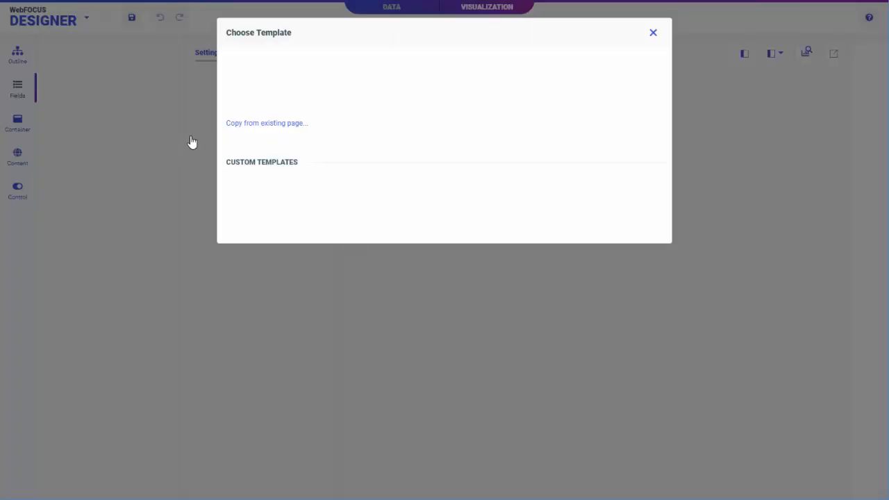
click(241, 89)
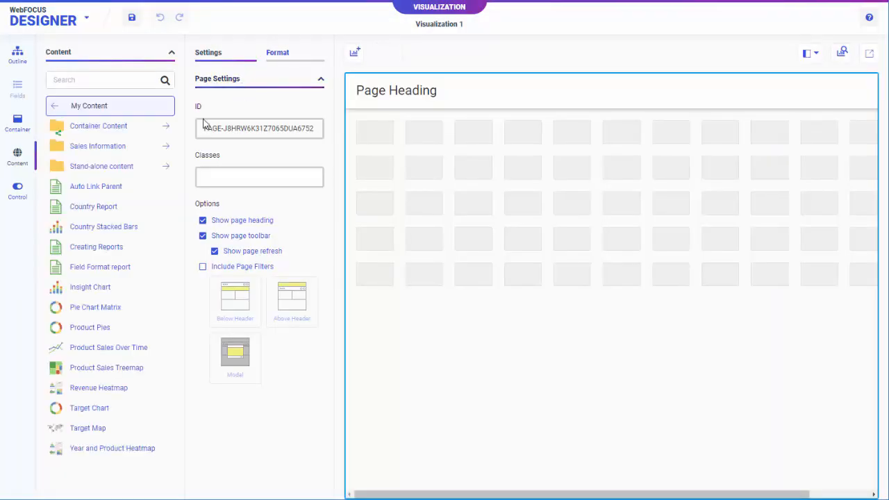
Place Subcategory Bars from the Stand-alone content folder on the page, add its Product Category filter control, and enlarge the chart
click(142, 166)
drag(111, 186, 379, 164)
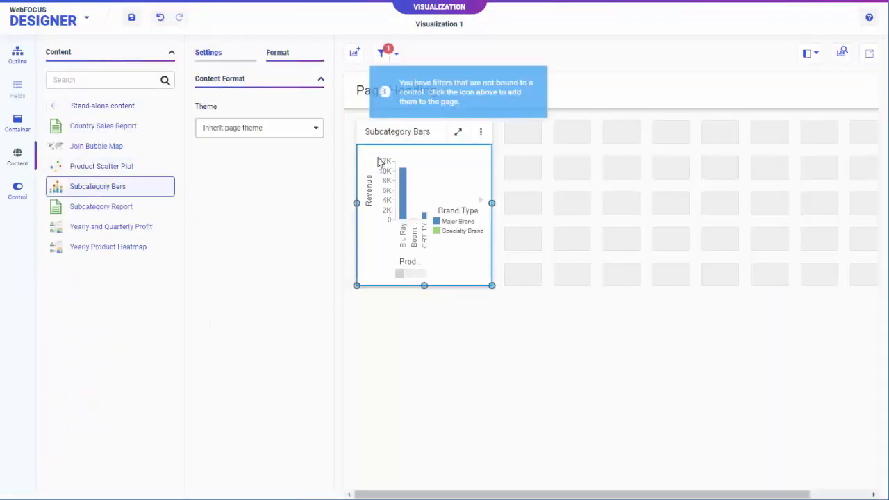
click(381, 53)
drag(661, 436, 685, 433)
Place Subcategory Report beside the Subcategory Bars chart and enlarge it
drag(115, 208, 734, 207)
drag(775, 494, 833, 494)
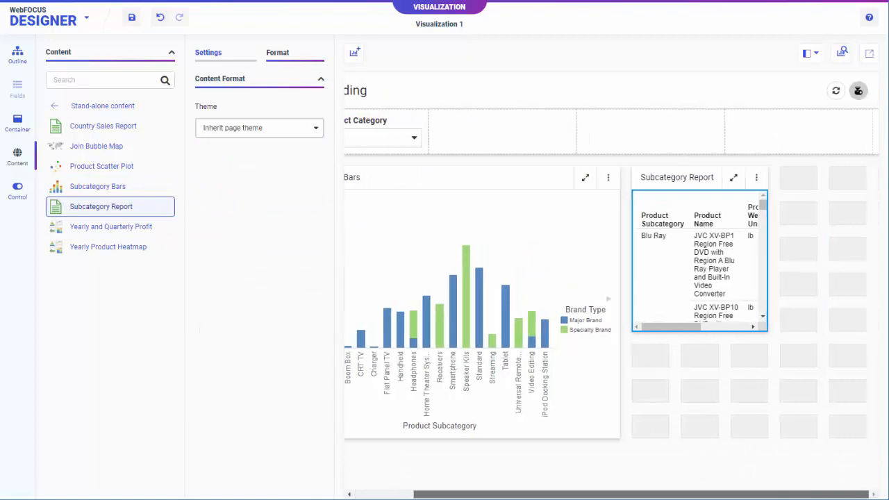
drag(767, 332, 851, 422)
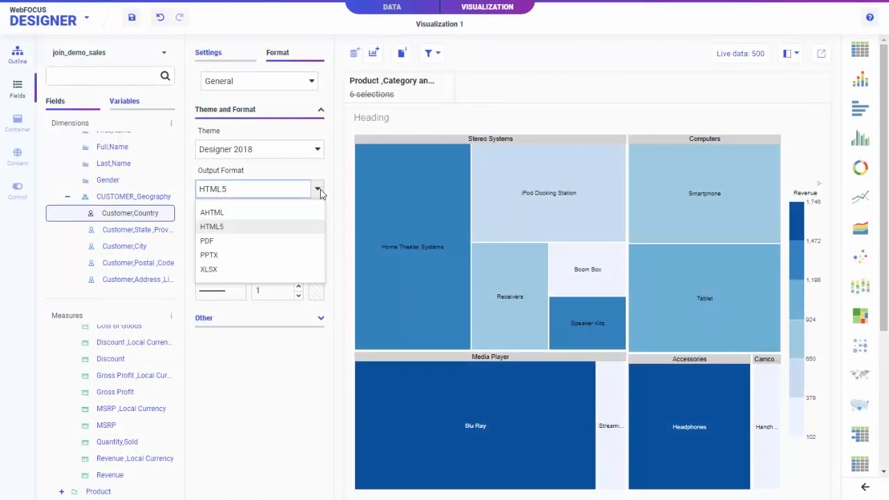
Return to the treemap visualization, add a second content container, and make it a standard report
click(348, 179)
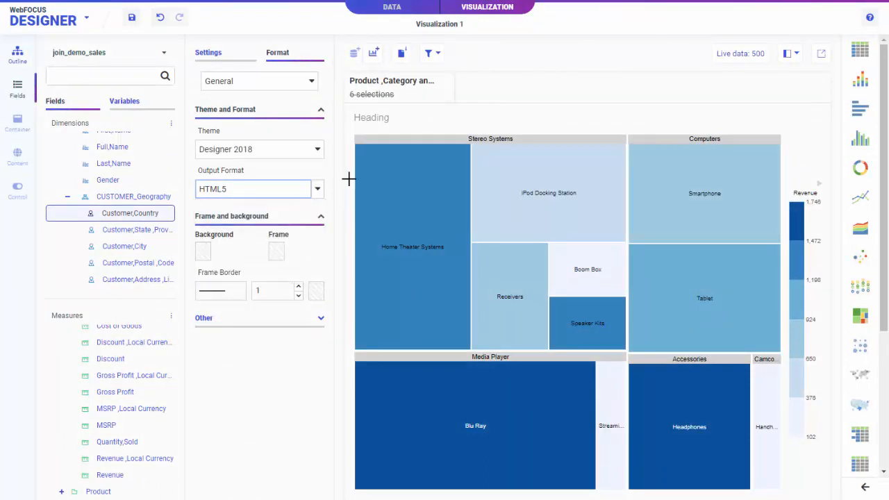
click(375, 54)
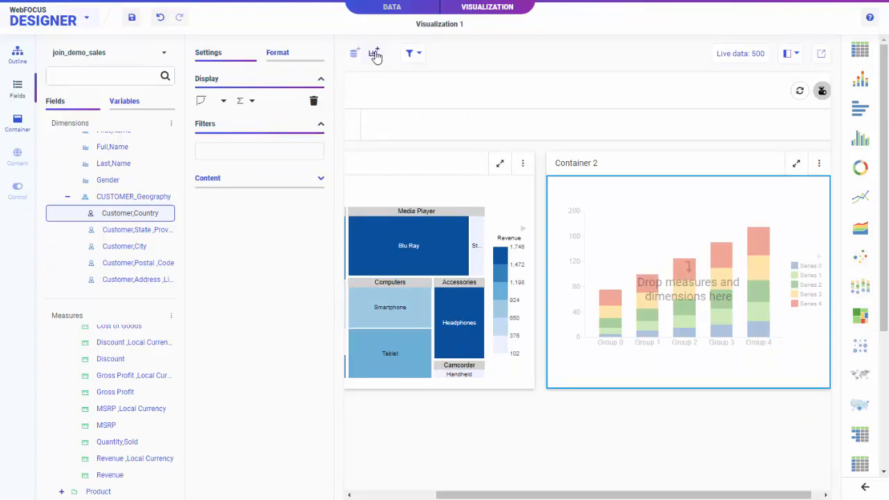
click(856, 437)
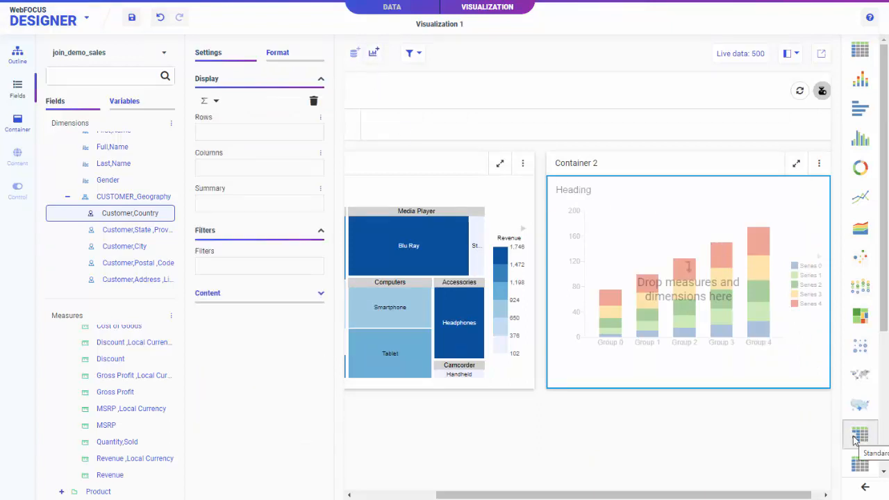
Add Quantity,Sold and Revenue as the report's summary fields and Product,Category as its row field
double_click(116, 442)
double_click(111, 475)
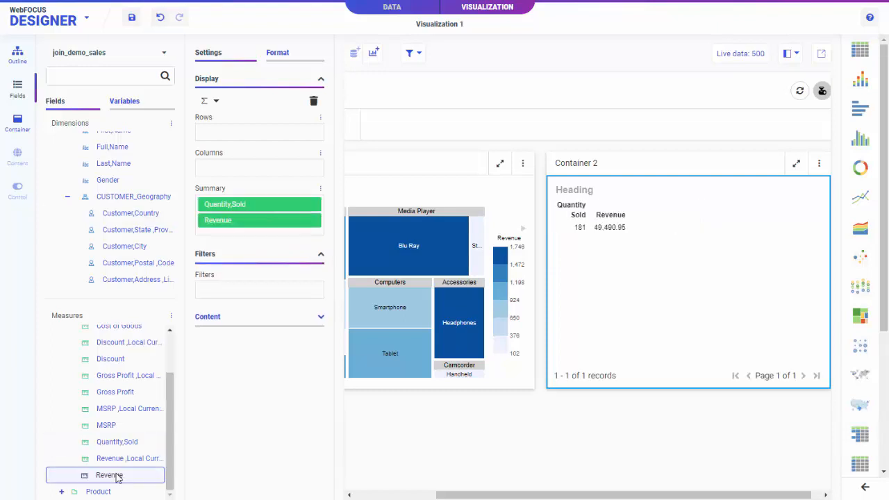
drag(168, 251, 161, 183)
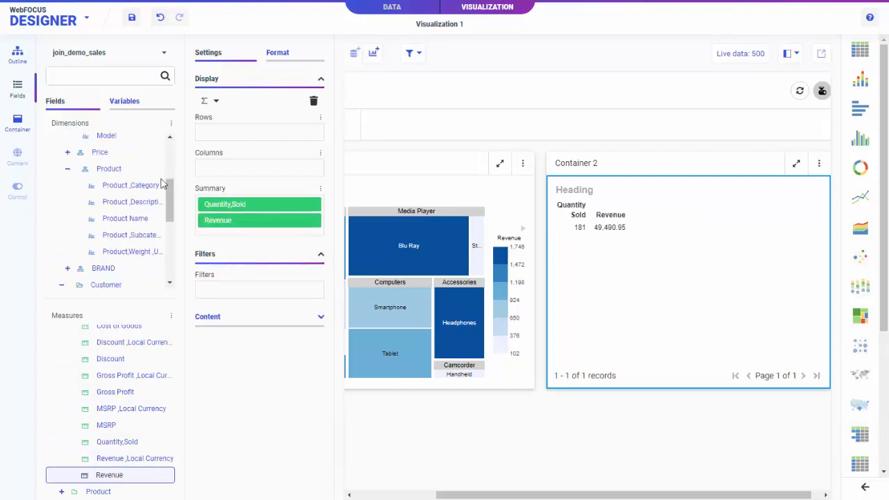
double_click(138, 188)
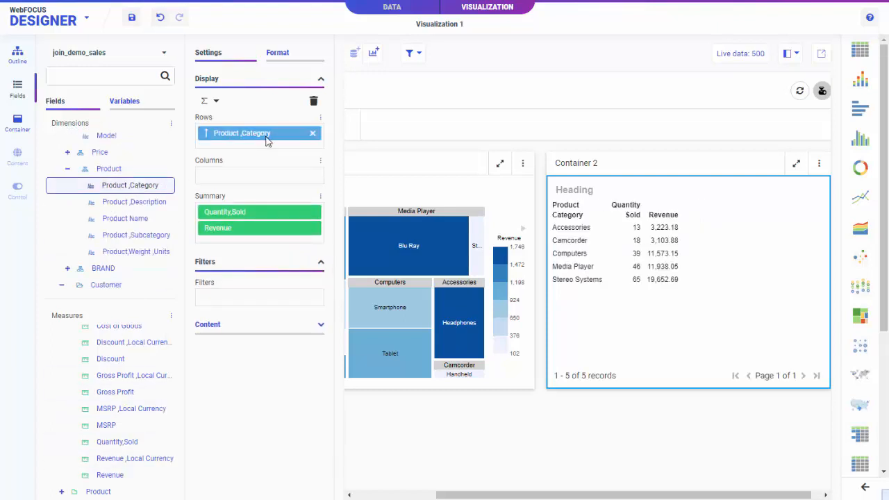
Try Aggregate columns subtotals for Product,Category and look through the calculation choices for Quantity,Sold
right_click(312, 133)
mouse_move(326, 251)
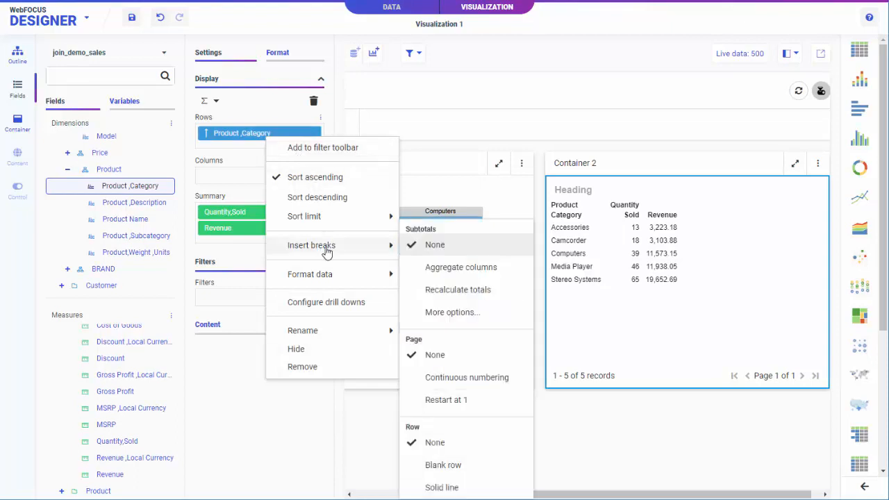
click(450, 312)
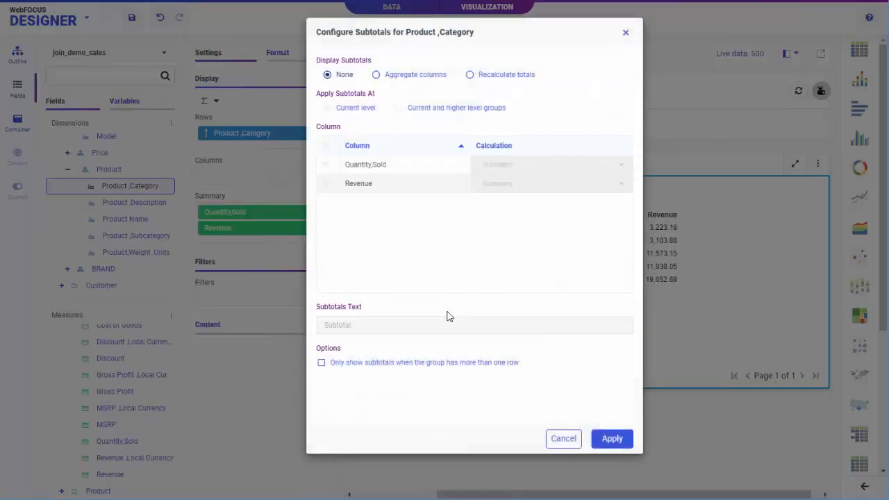
click(409, 75)
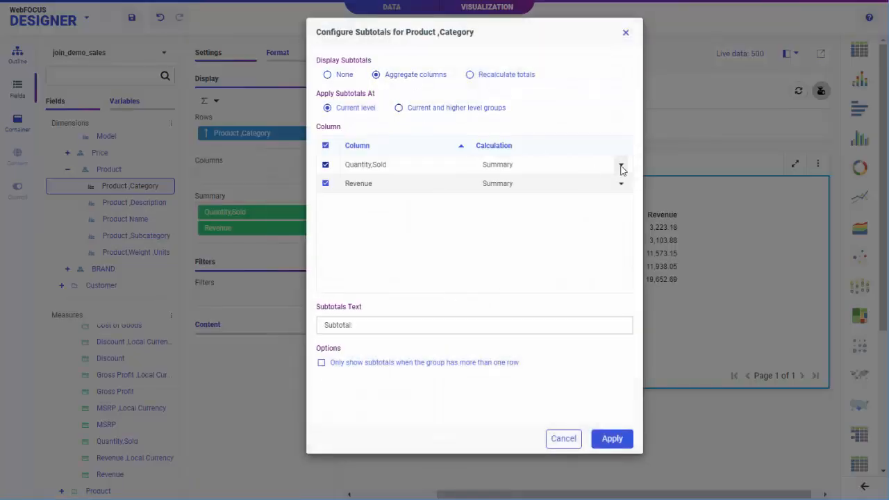
click(621, 168)
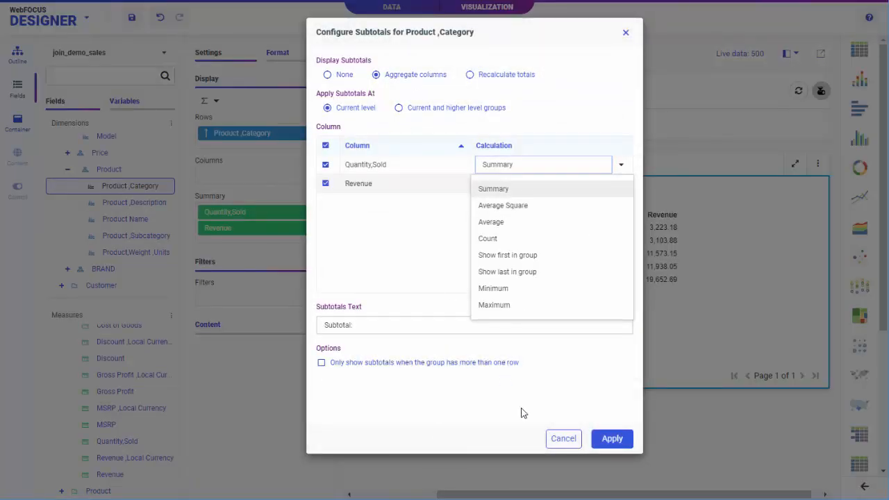
click(563, 438)
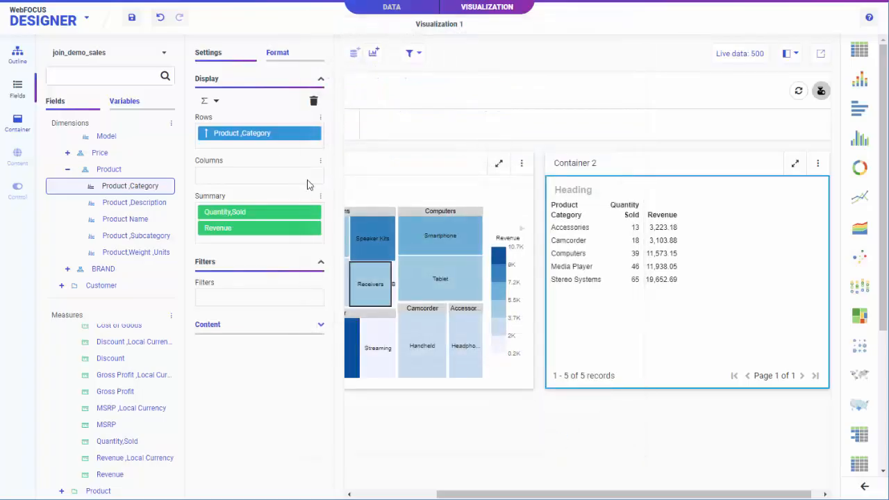
Configure a drill down on Product,Category to KF Target Page with all group fields as parameters, and test it on Camcorder
right_click(267, 136)
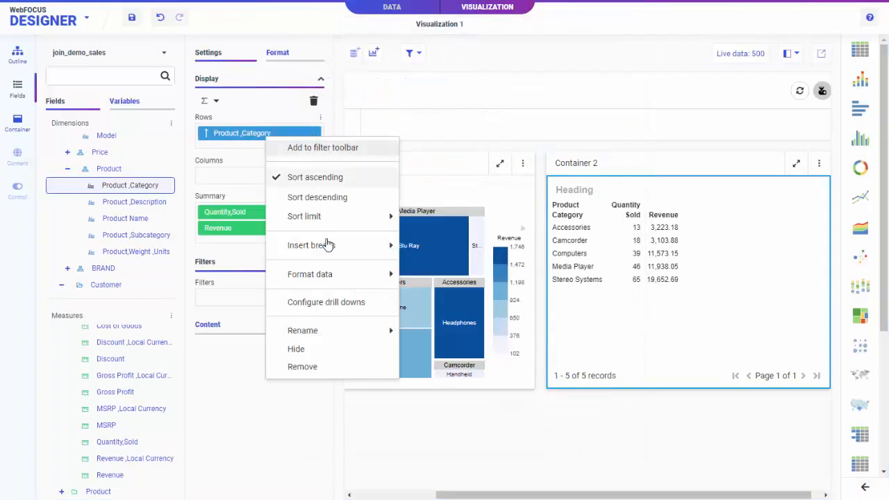
click(347, 302)
click(160, 60)
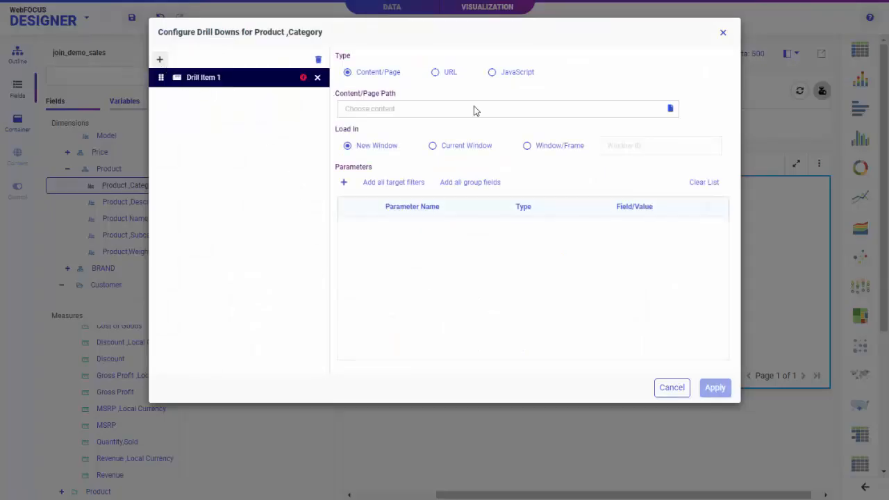
click(669, 109)
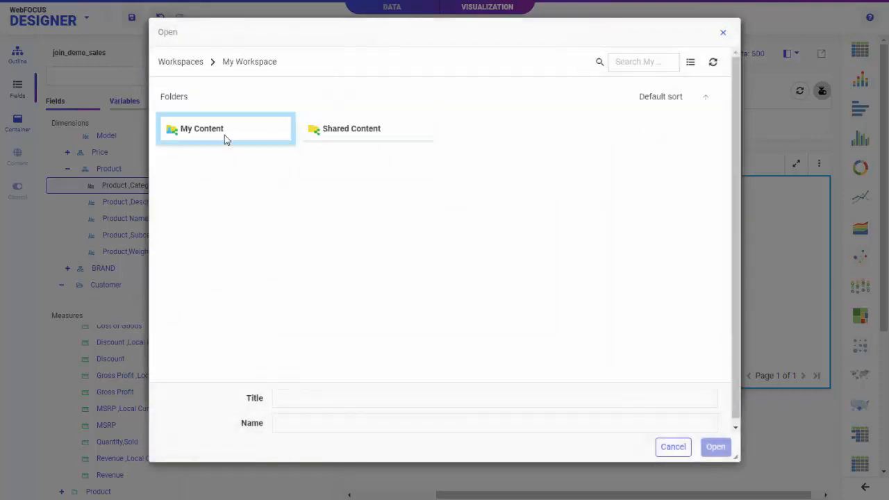
double_click(224, 139)
click(642, 62)
text(kf)
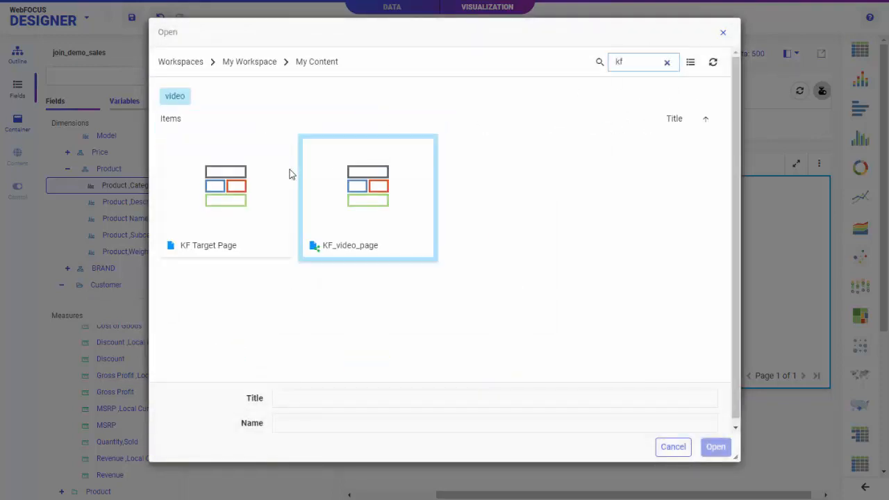
click(251, 185)
click(711, 449)
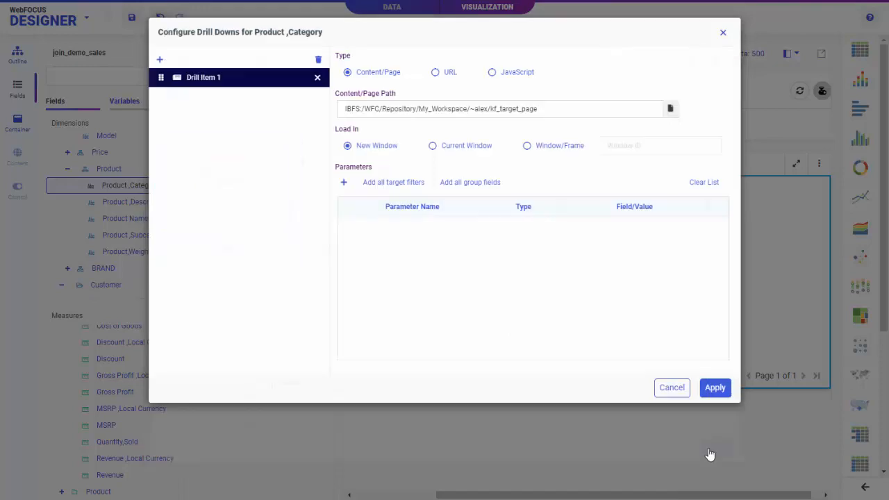
click(468, 184)
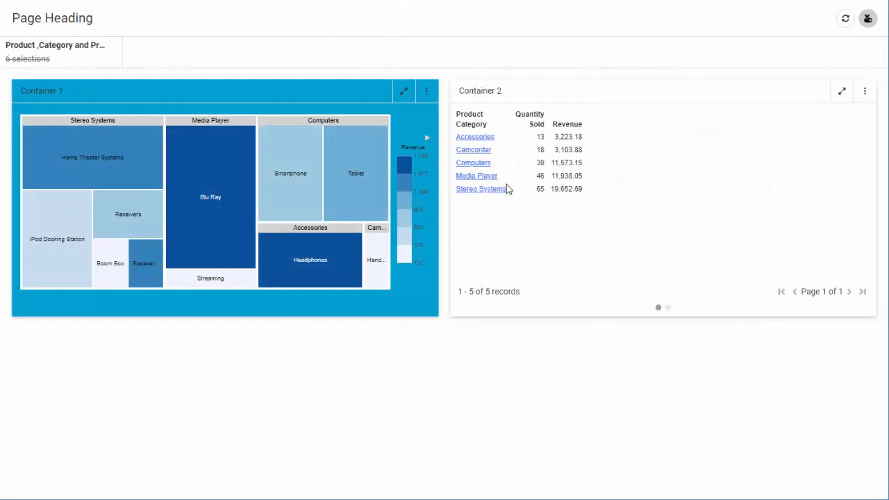
click(472, 150)
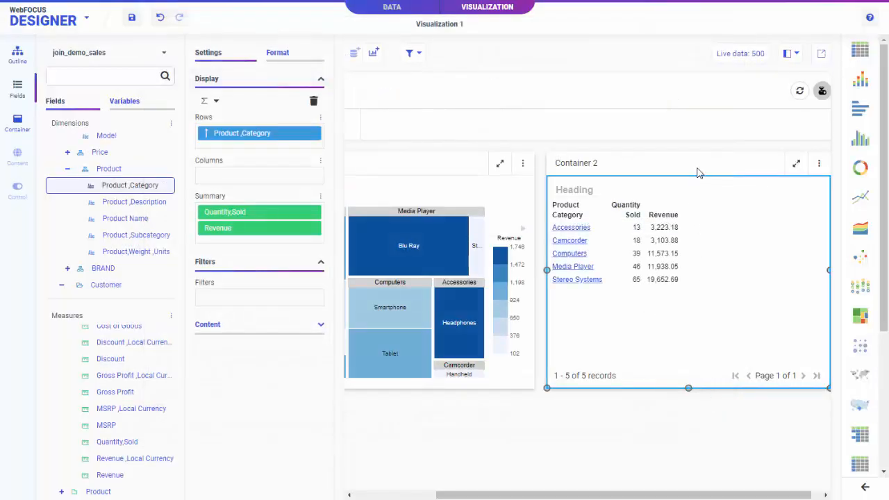
Look over the format styles available for Container 2, and add Product,Category to that container as a new slide
click(699, 172)
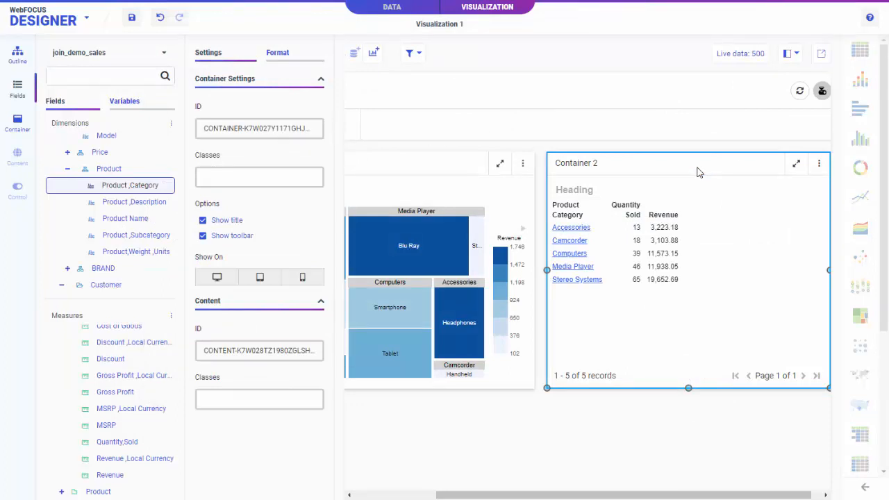
click(292, 58)
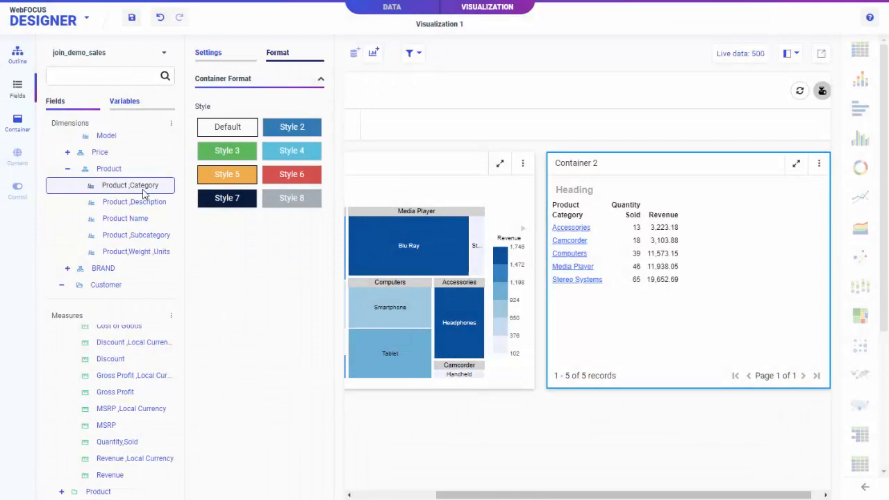
drag(143, 193, 620, 172)
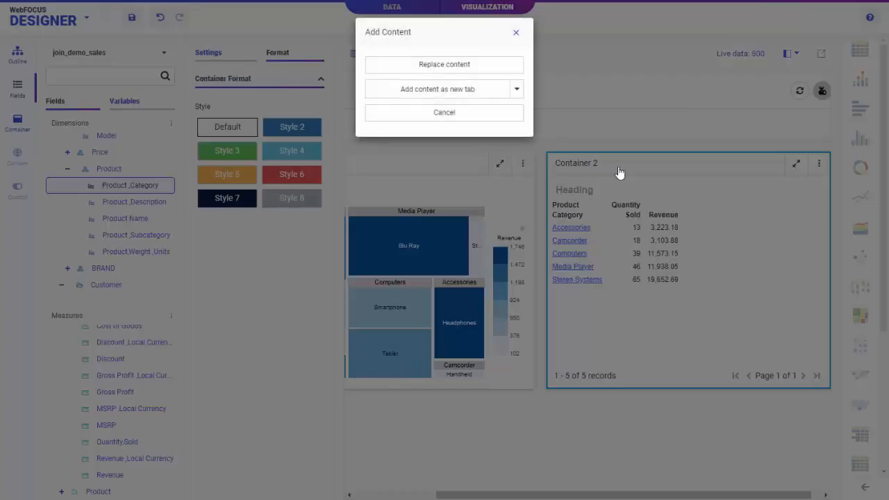
click(515, 91)
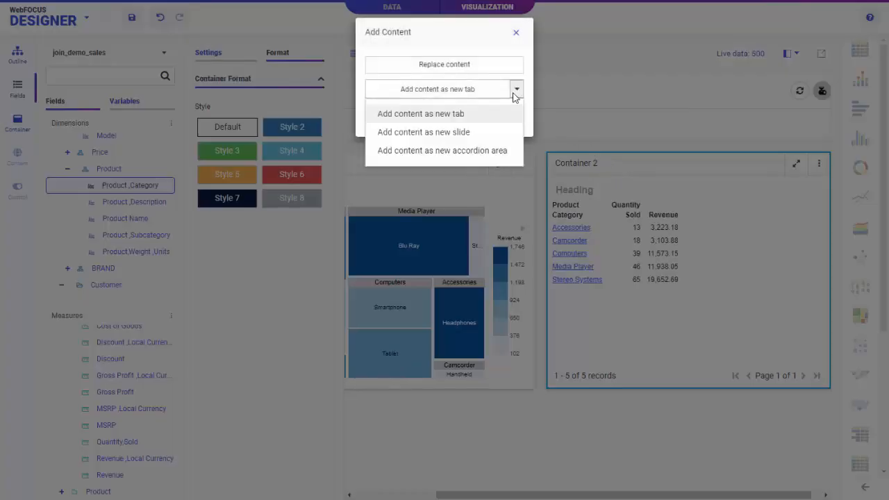
click(487, 133)
Make the new slide a ring chart with Quantity,Sold and Revenue as its measures
click(859, 173)
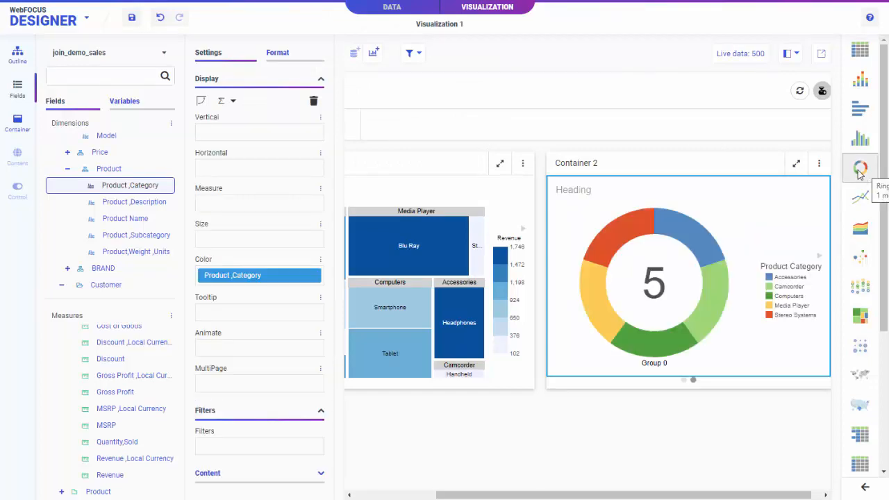
double_click(117, 442)
click(111, 473)
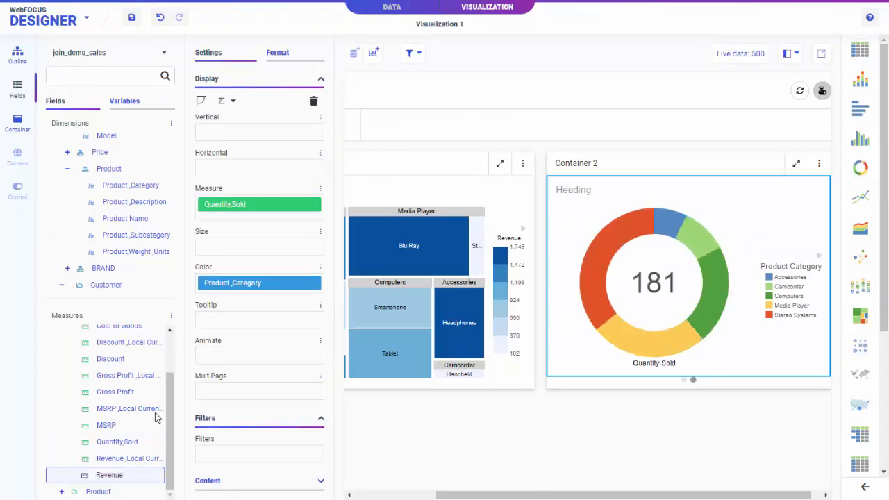
drag(156, 417, 243, 214)
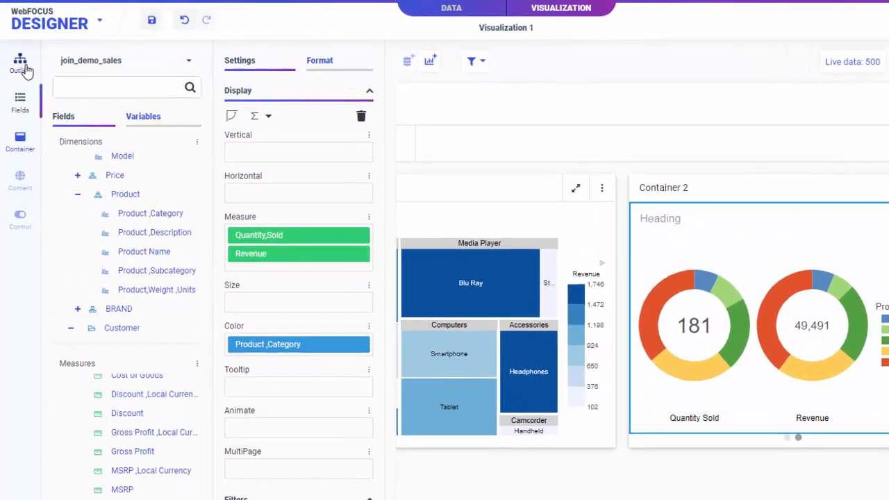
Select Container 2 in the page outline and assign it the class panel
click(22, 66)
click(139, 193)
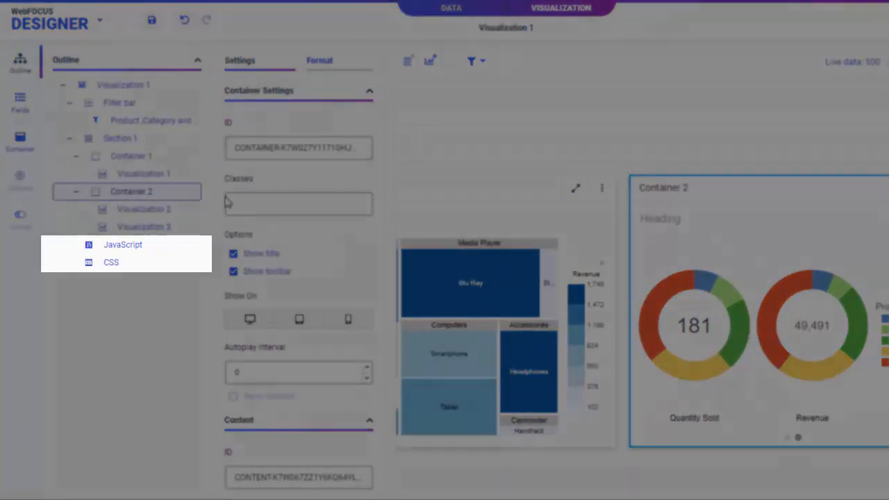
click(245, 203)
text(panel)
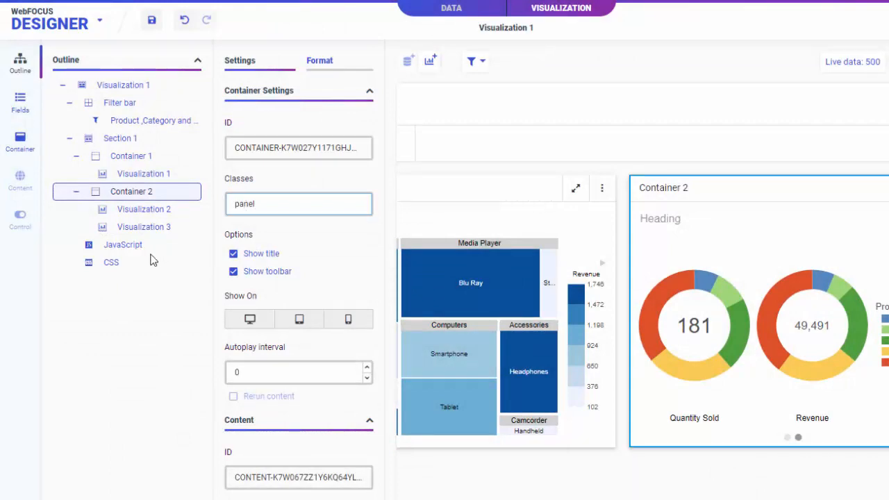
Add an embedded CSS rule that gives .panel a background-color of #00a0d0, and run the page to preview it
click(136, 262)
key(Return)
key(Return)
text(.pane)
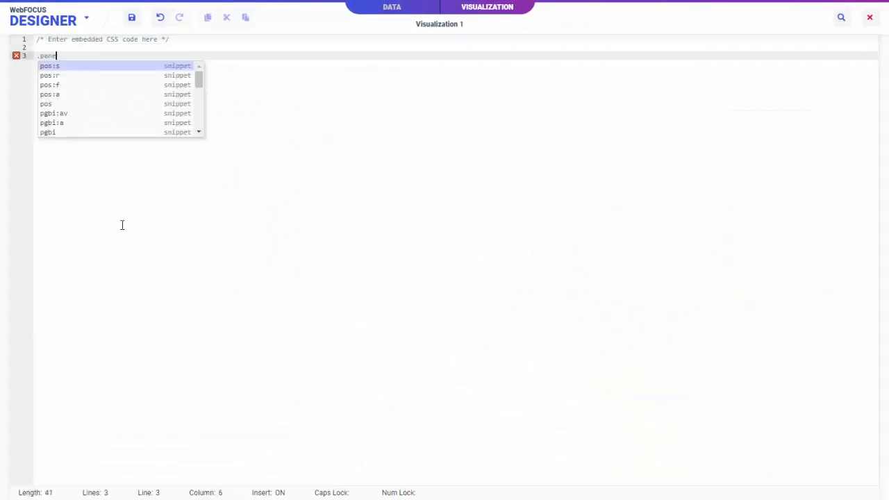
text(l {)
key(Return)
text(backgr)
key(Down)
key(Return)
text(: #)
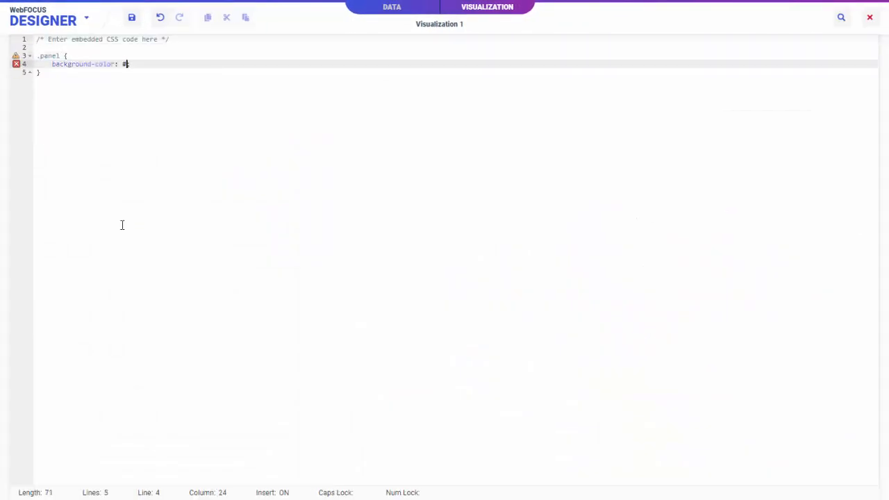
text(00a0d0)
click(869, 20)
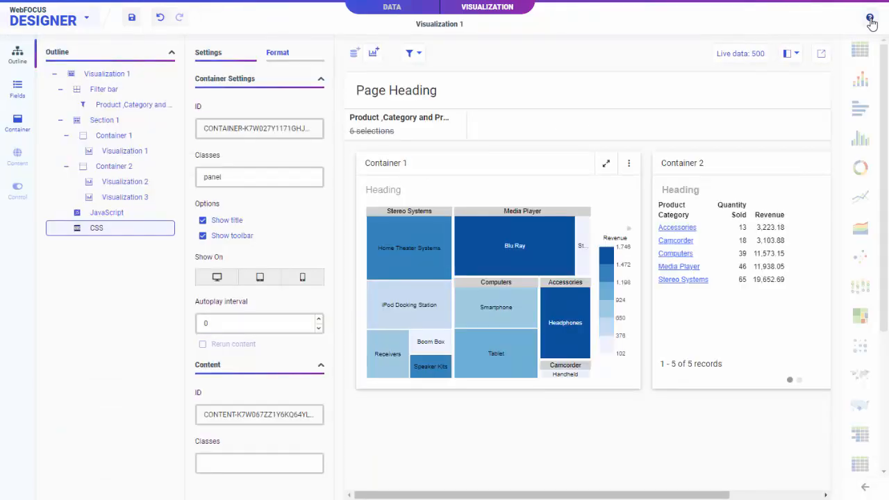
click(822, 56)
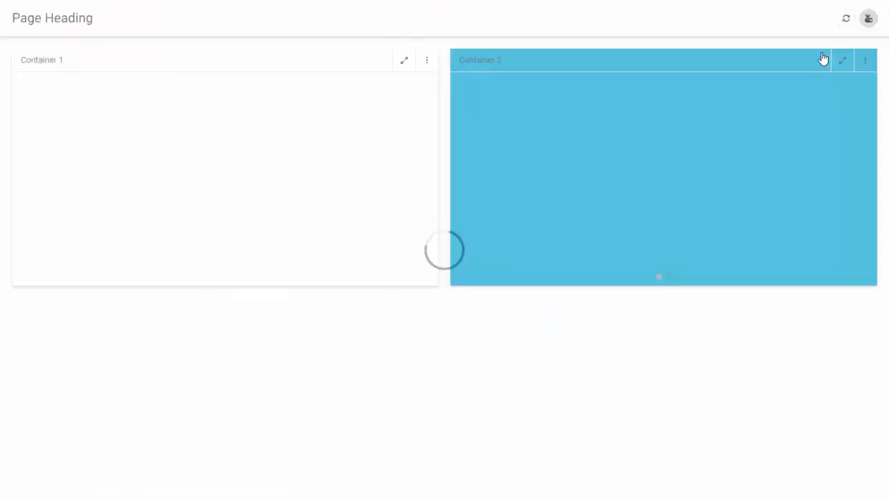